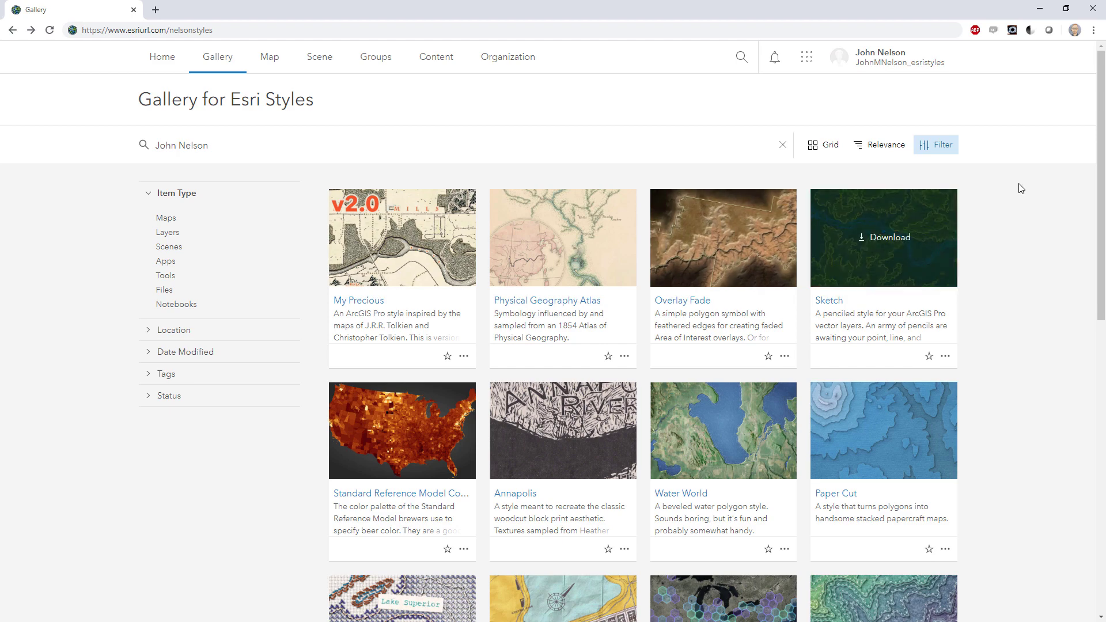
# - Find the Sampler needlepoint style in the Esri Styles gallery and open its item page
pyautogui.scroll(-3, 1084, 237)
pyautogui.scroll(-7, 1078, 322)
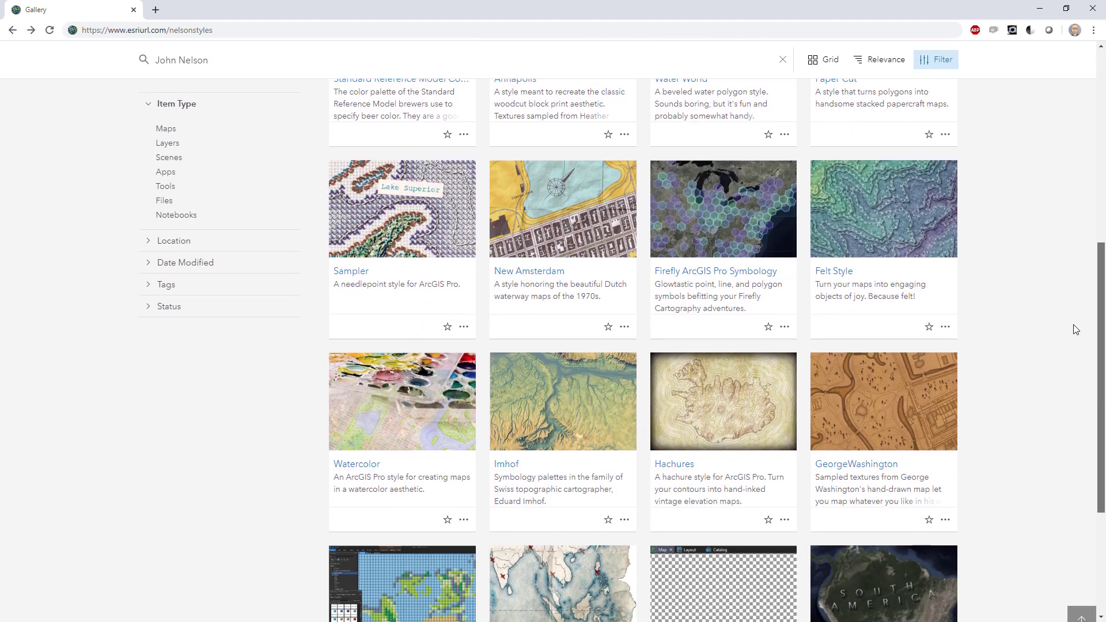
pyautogui.scroll(5, 1086, 288)
pyautogui.scroll(1, 1086, 259)
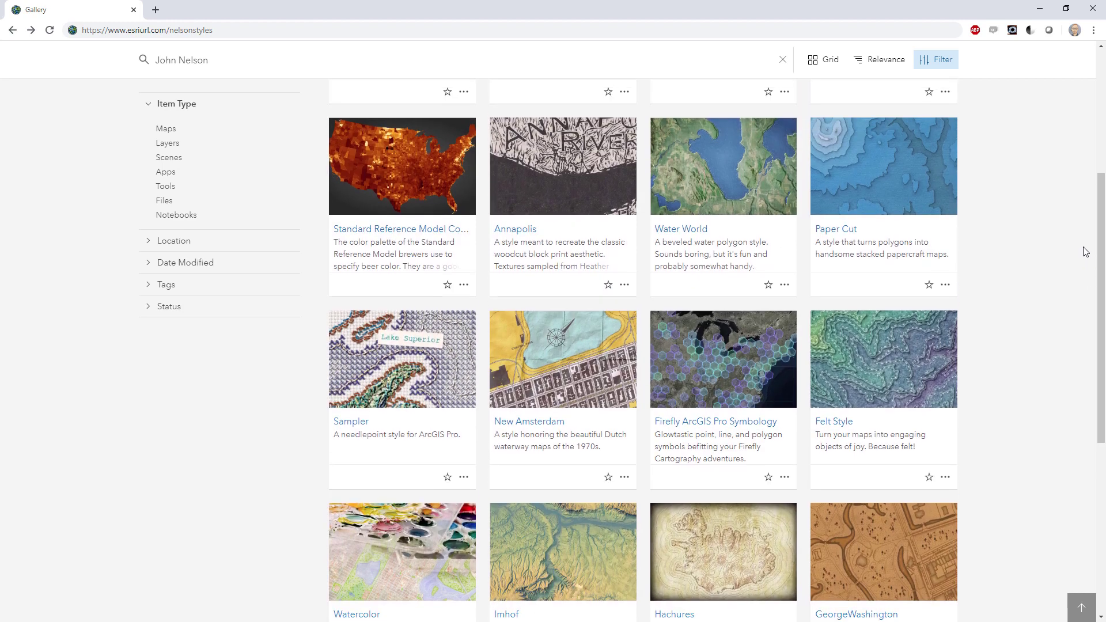
pyautogui.click(351, 426)
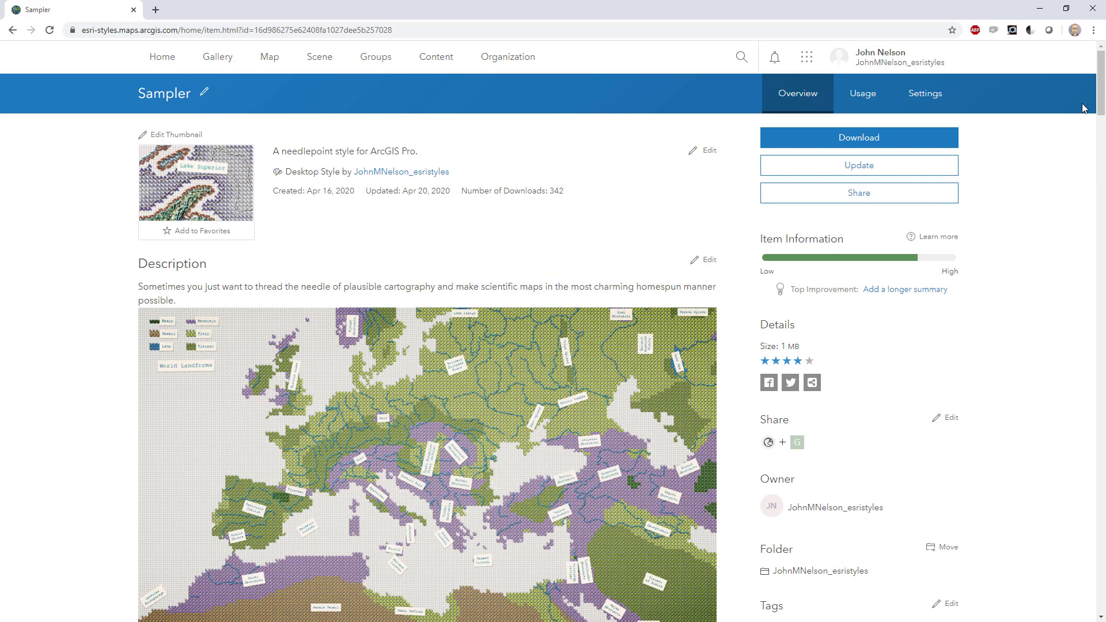
pyautogui.moveTo(1101, 94); pyautogui.dragTo(1067, 94)
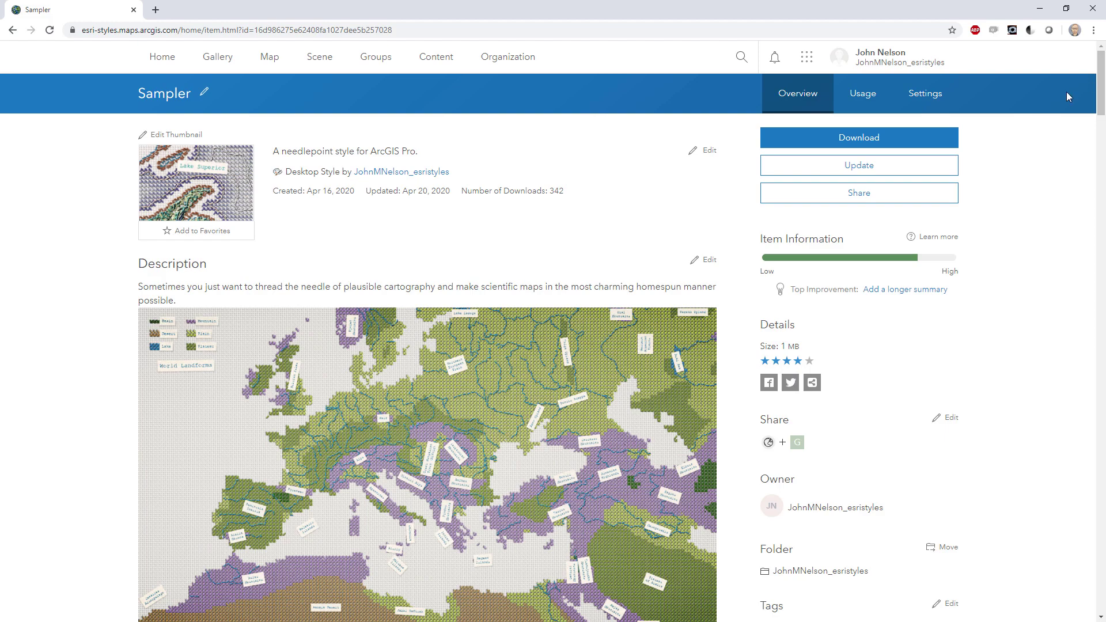
# - Download the Sampler style file and scroll to the frame images
pyautogui.click(847, 144)
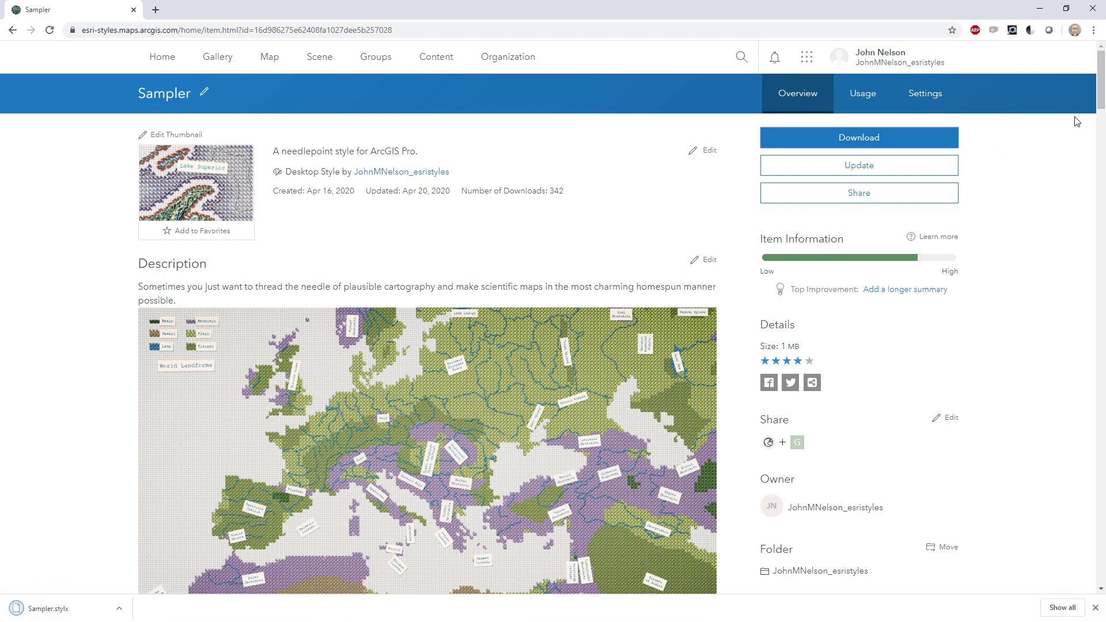
pyautogui.moveTo(1099, 92); pyautogui.dragTo(1068, 527)
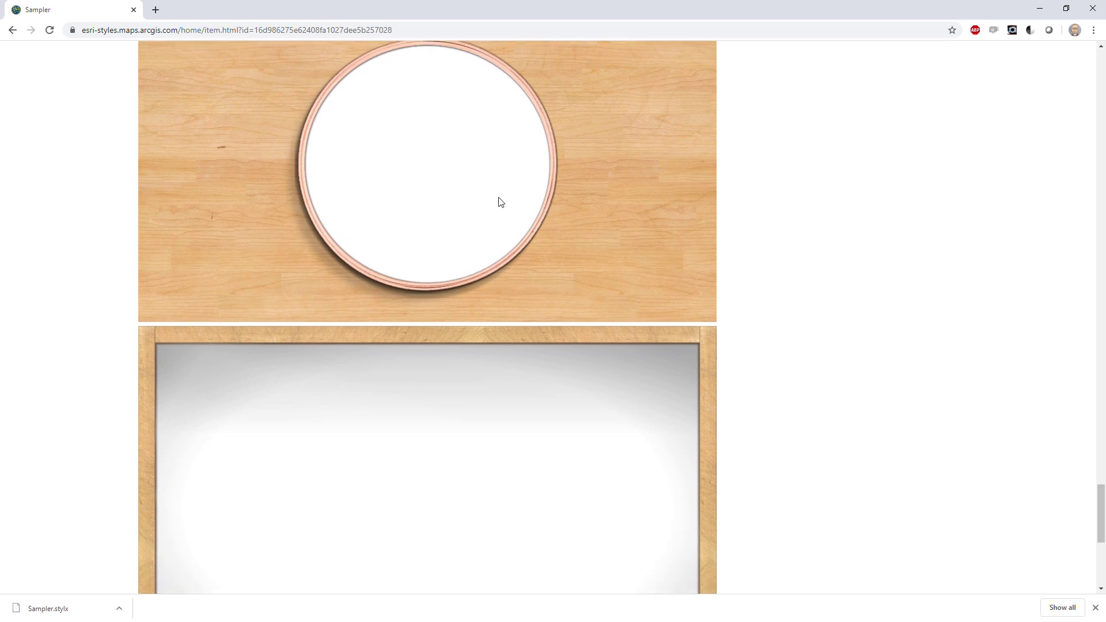
pyautogui.scroll(1, 641, 199)
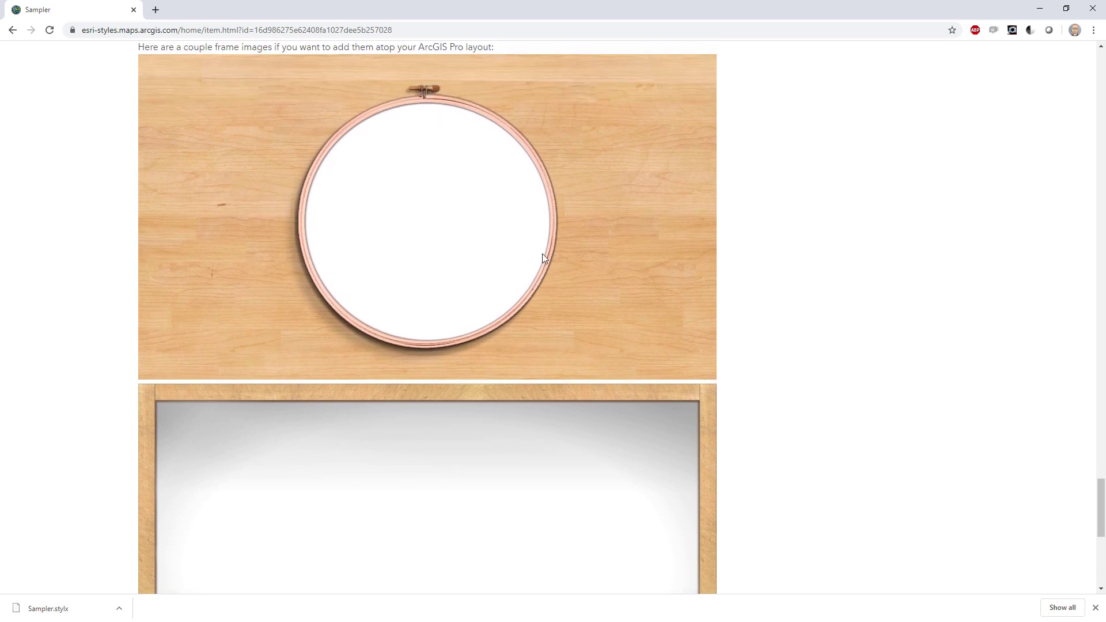
pyautogui.scroll(-3, 770, 313)
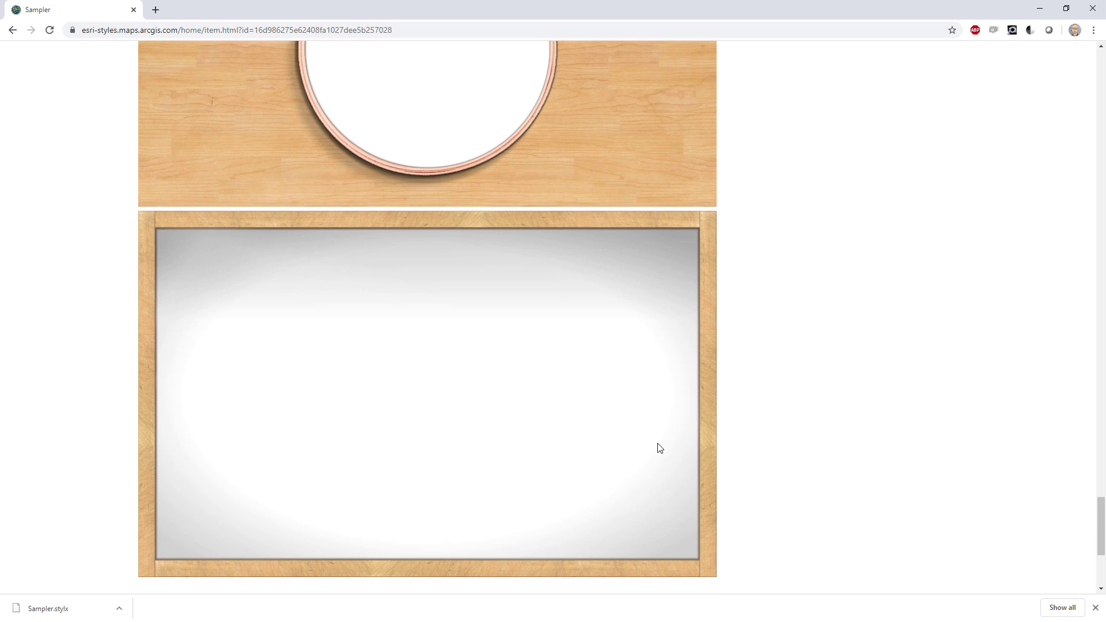
pyautogui.scroll(1, 661, 447)
pyautogui.scroll(3, 661, 448)
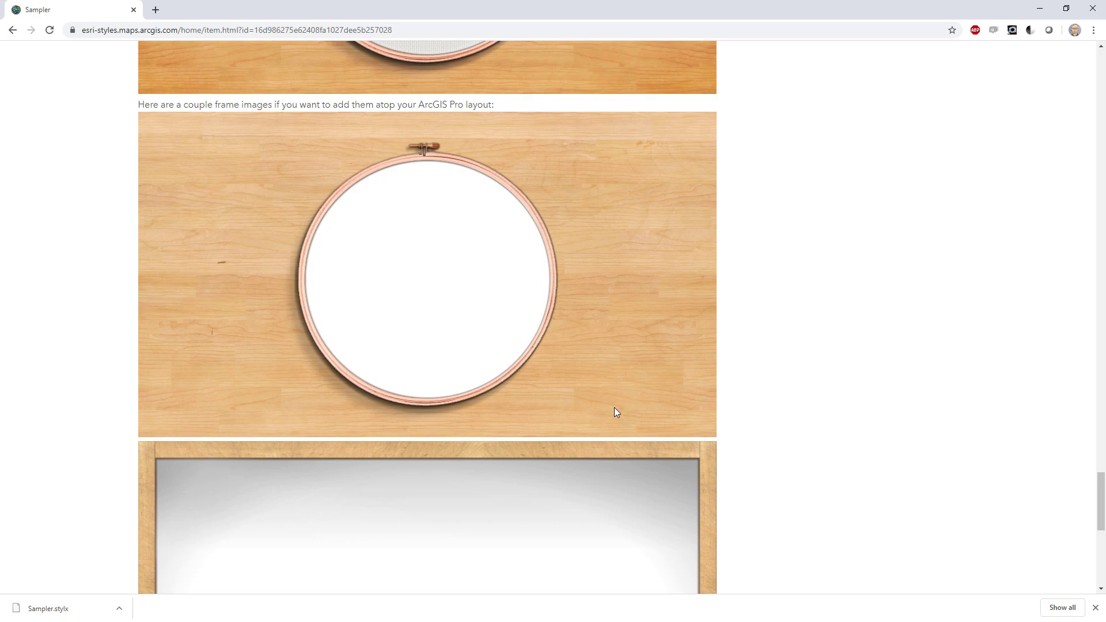
# - Save the embroidery hoop image as hoopstretcher.png and the wooden frame image as frame.png
pyautogui.rightClick(633, 272)
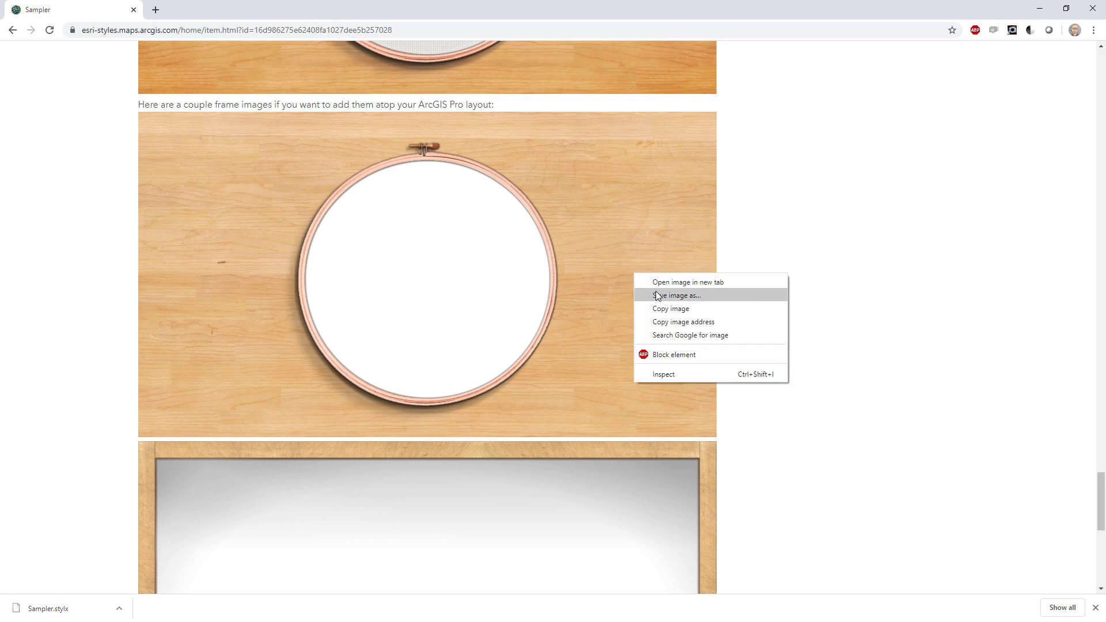
pyautogui.click(658, 296)
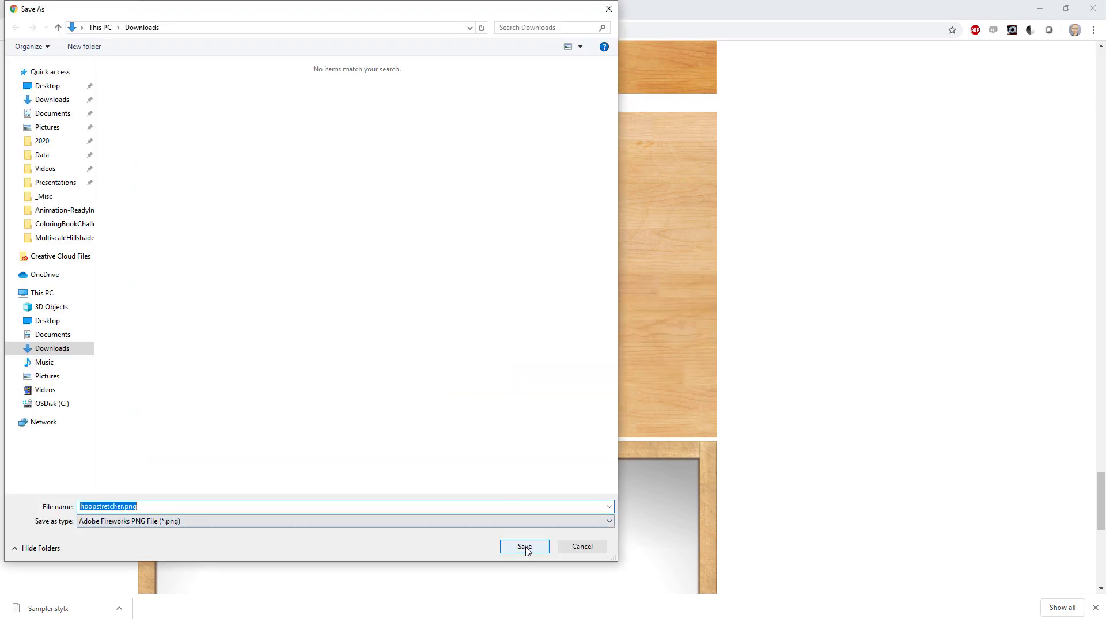
pyautogui.click(525, 547)
pyautogui.rightClick(606, 487)
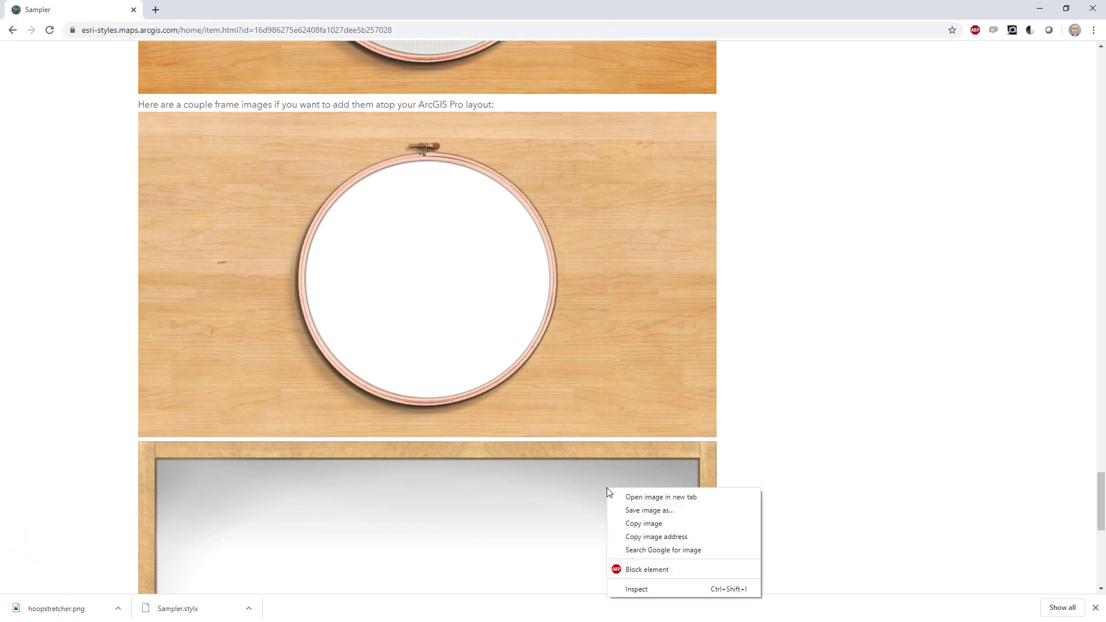
pyautogui.click(640, 509)
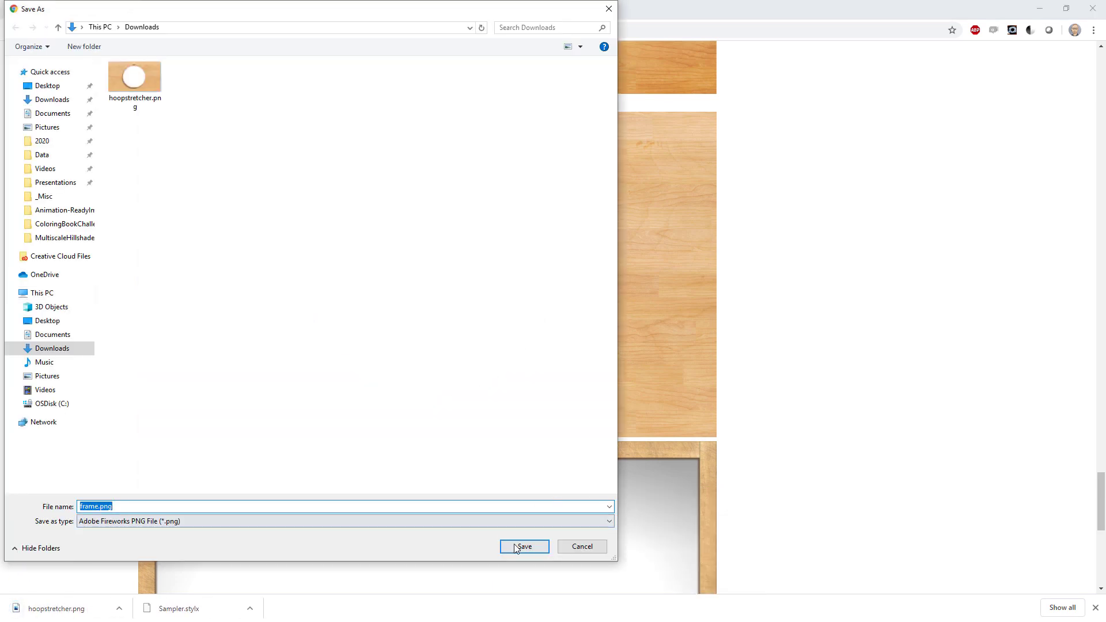
pyautogui.click(517, 548)
pyautogui.click(1038, 8)
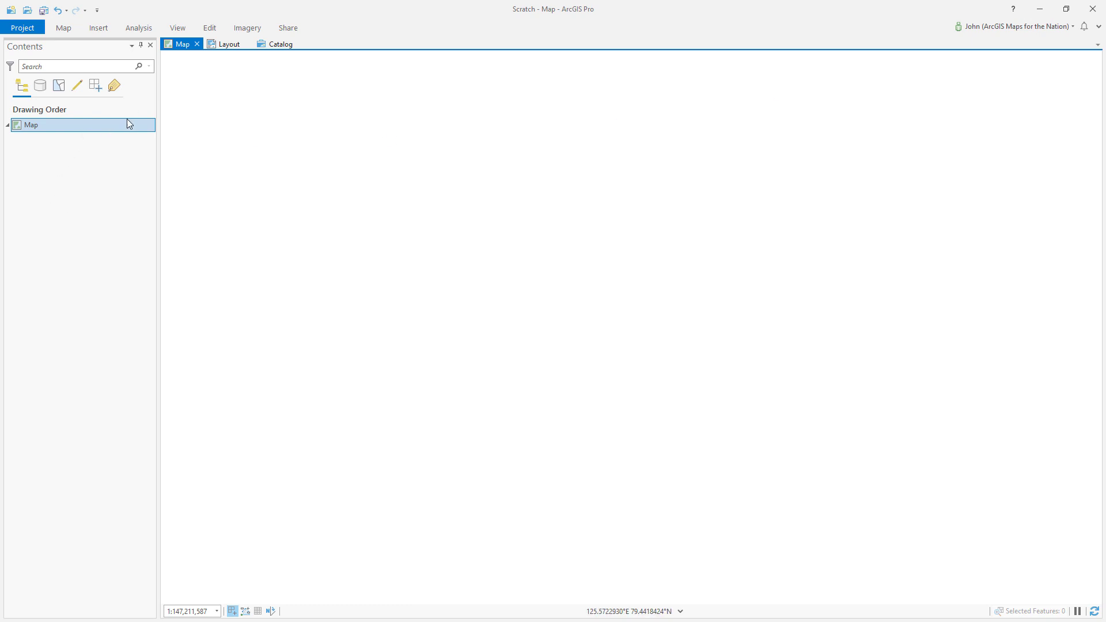
# - Add the Sampler style from Downloads to the project's Styles, then return to the map
pyautogui.click(276, 46)
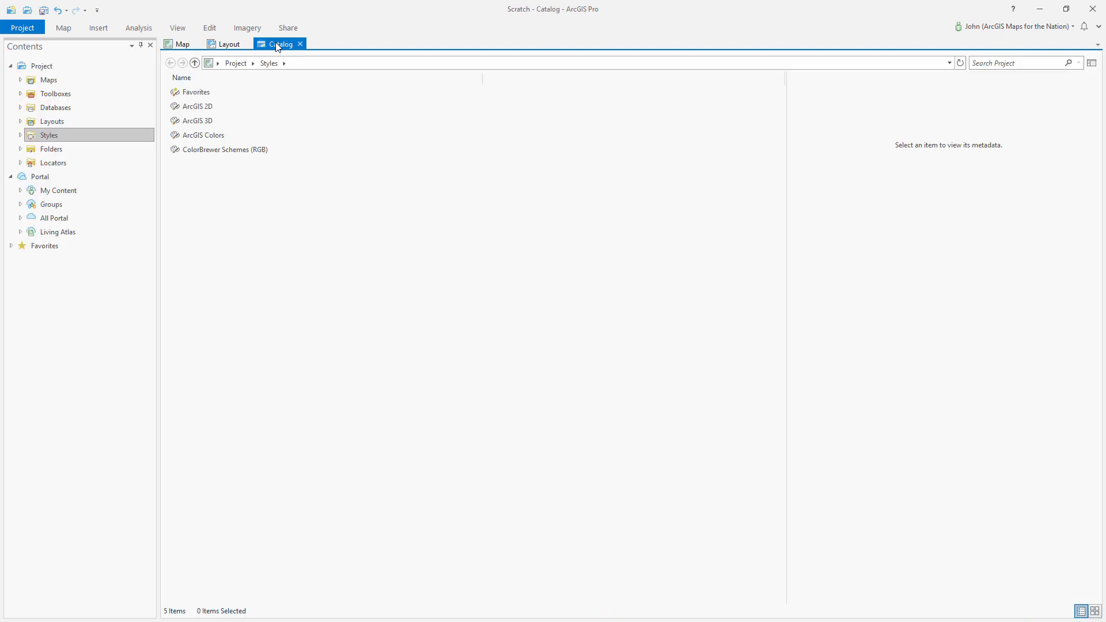
pyautogui.click(237, 63)
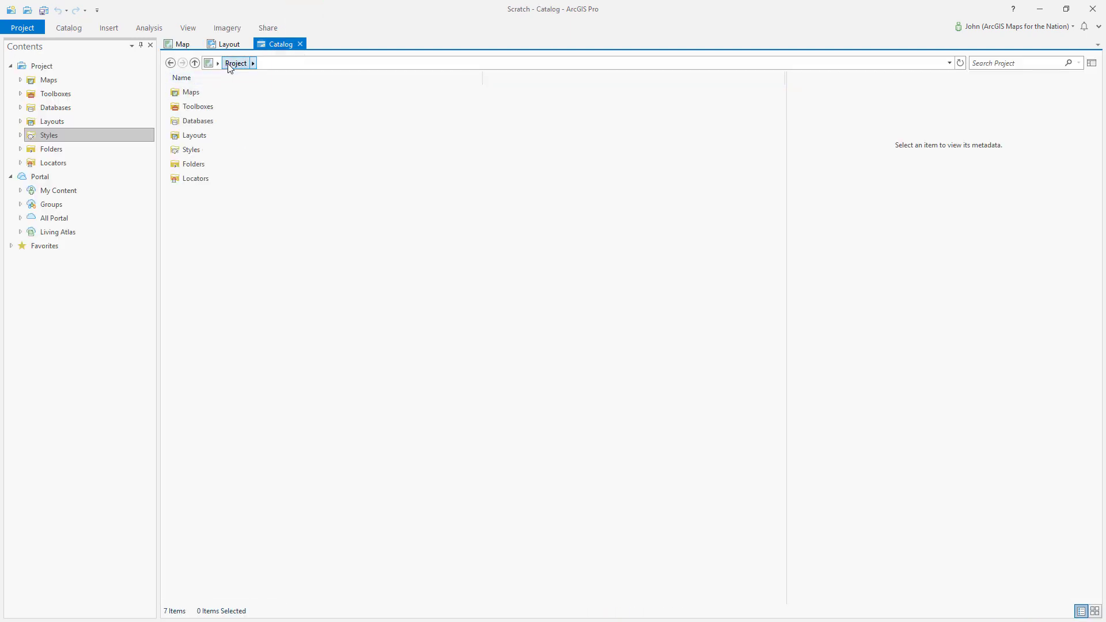
pyautogui.click(191, 151)
pyautogui.doubleClick(191, 151)
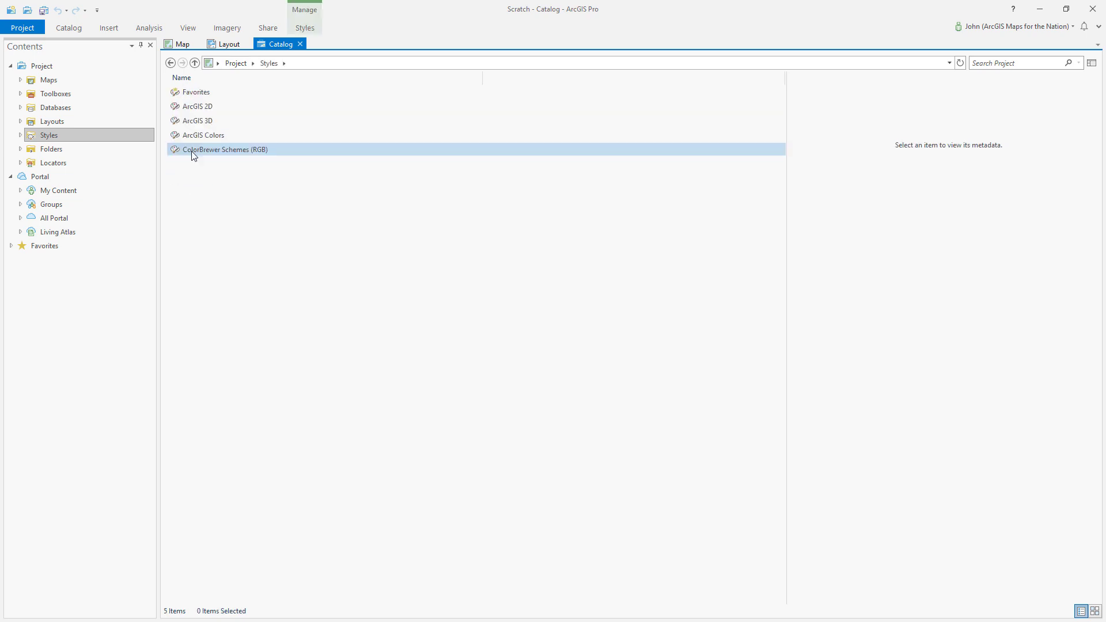
pyautogui.rightClick(233, 197)
pyautogui.moveTo(255, 197)
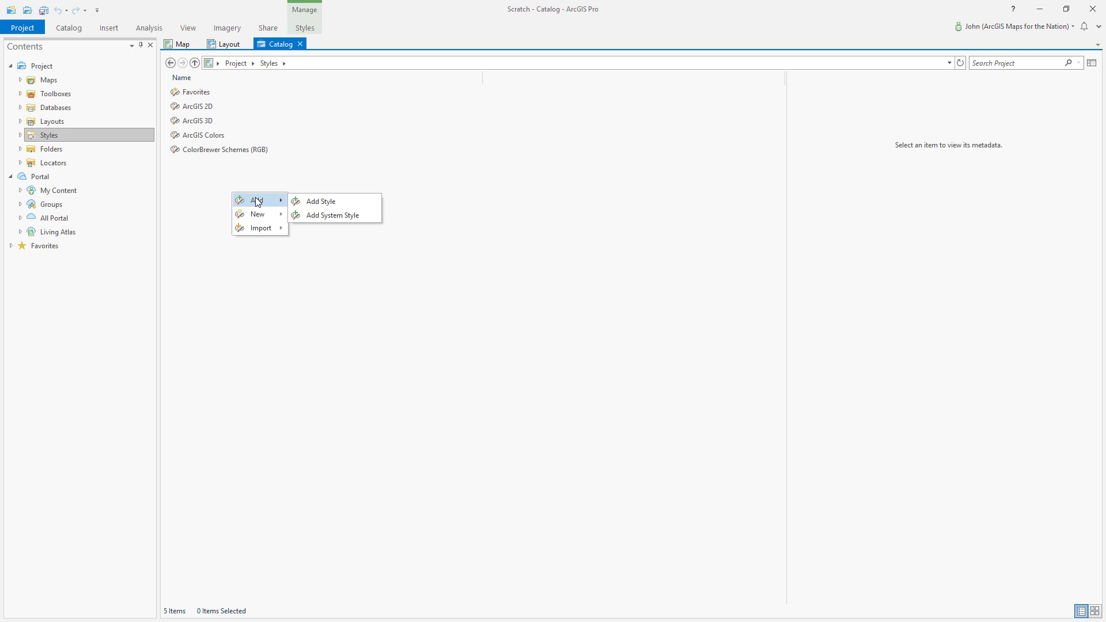
pyautogui.click(317, 206)
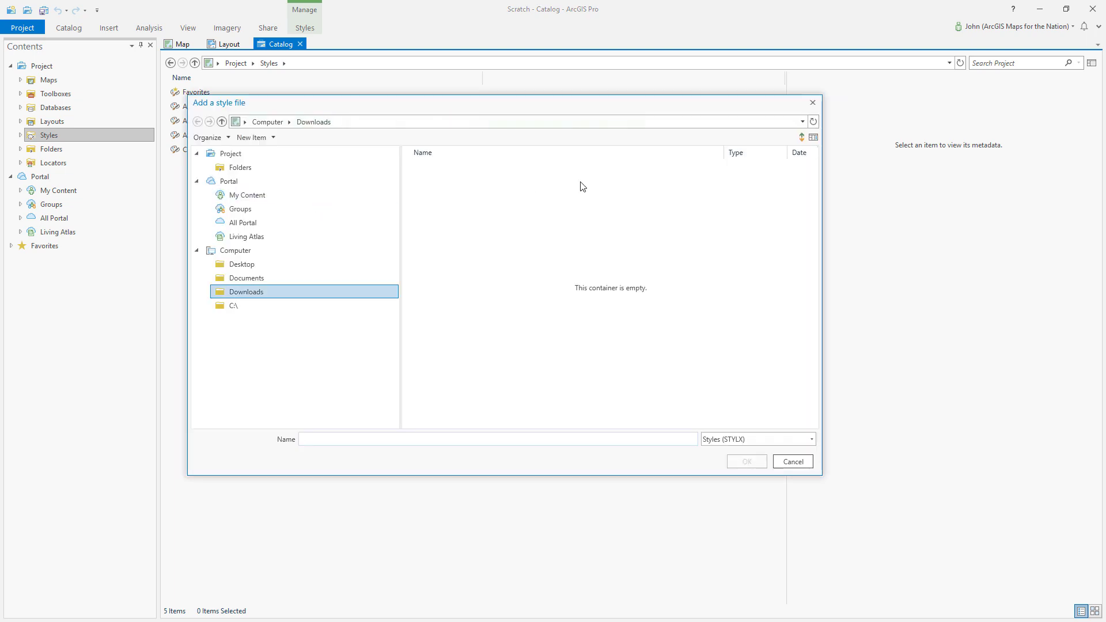
pyautogui.click(808, 124)
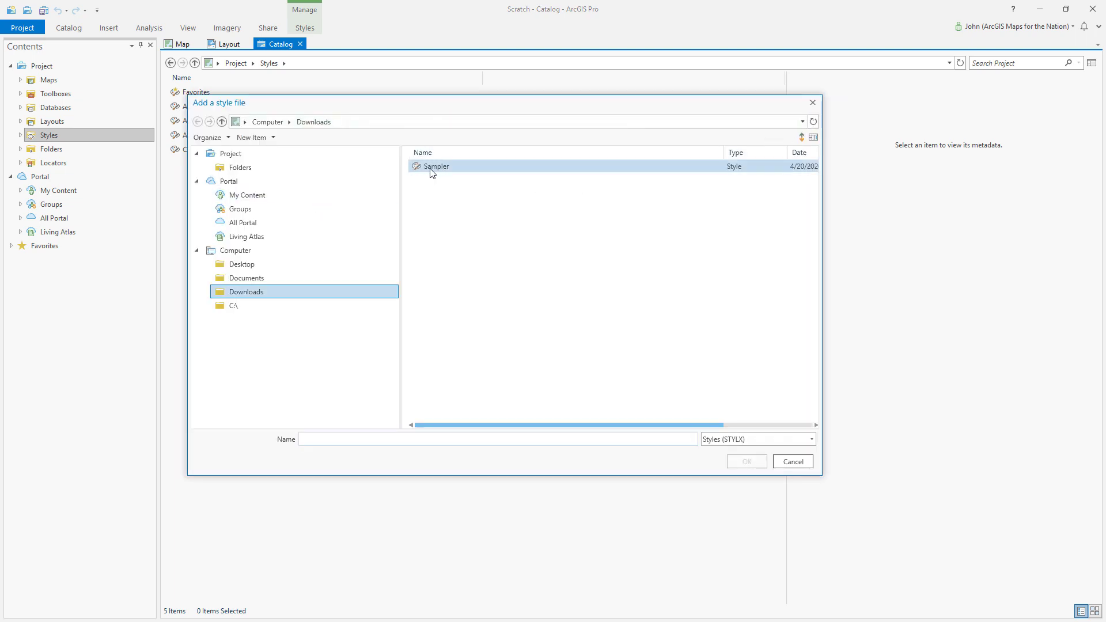
pyautogui.click(468, 166)
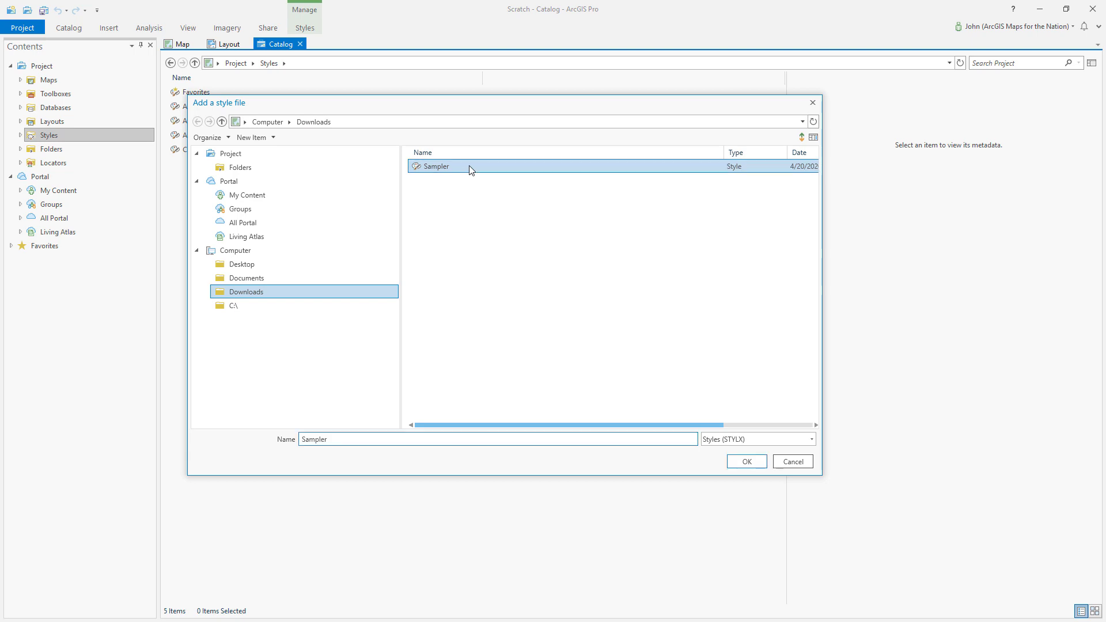
pyautogui.click(743, 463)
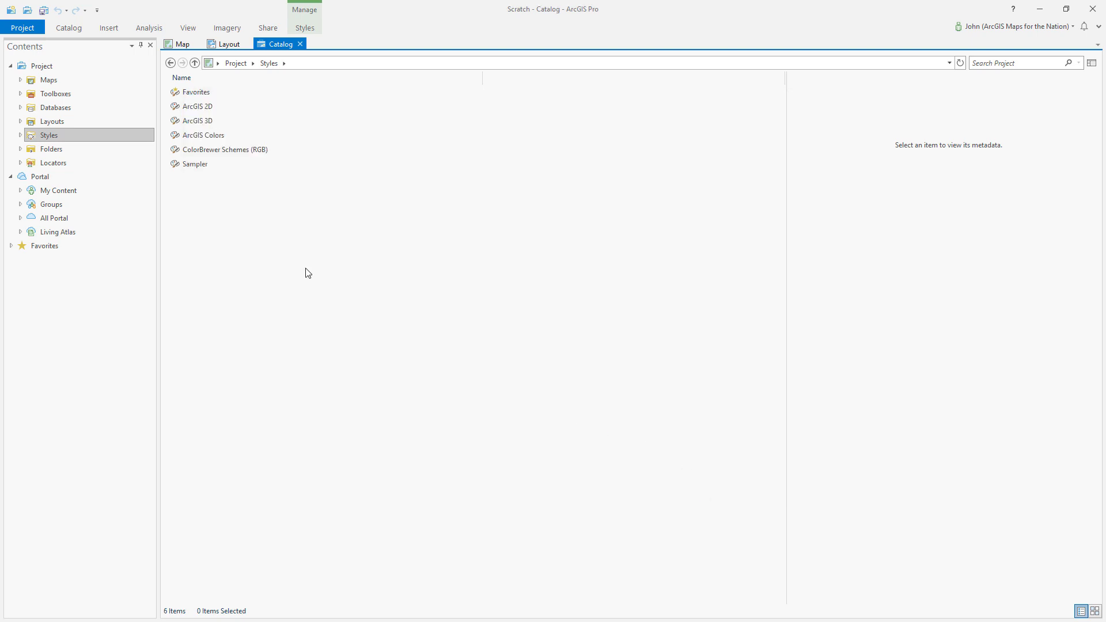
pyautogui.click(182, 49)
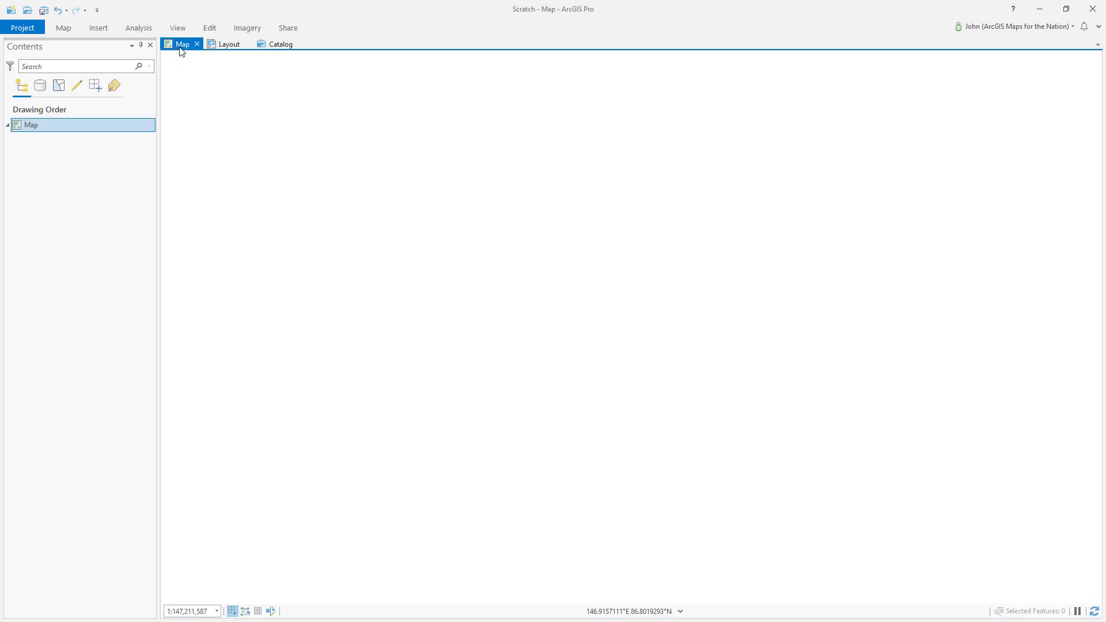
# - Search Living Atlas for 'global background' and add the Global Background layer to the map
pyautogui.rightClick(82, 131)
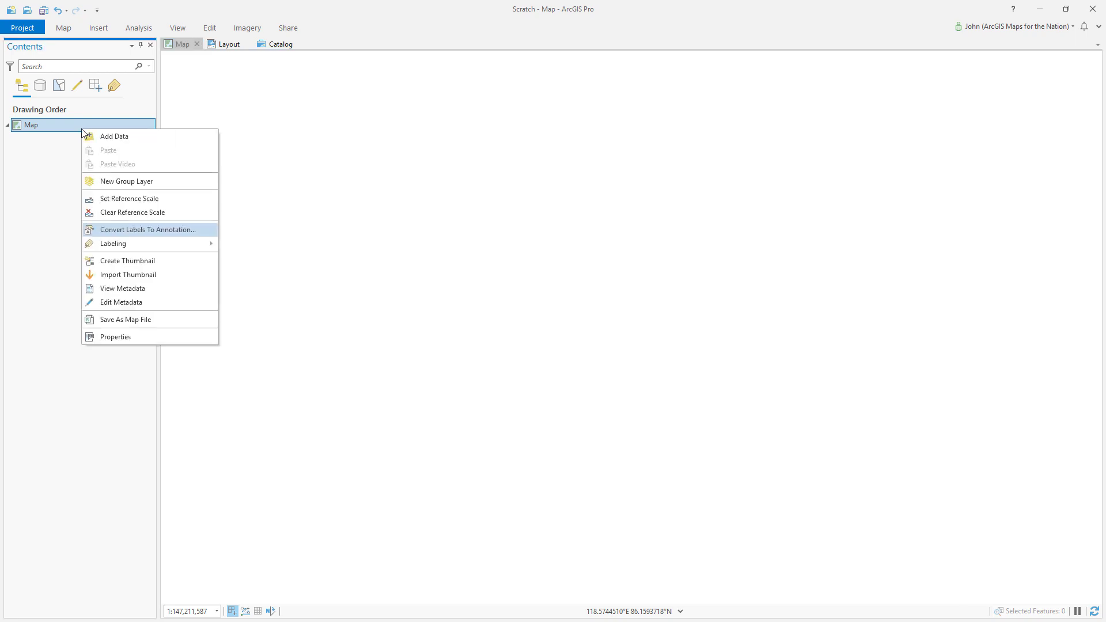
pyautogui.click(101, 137)
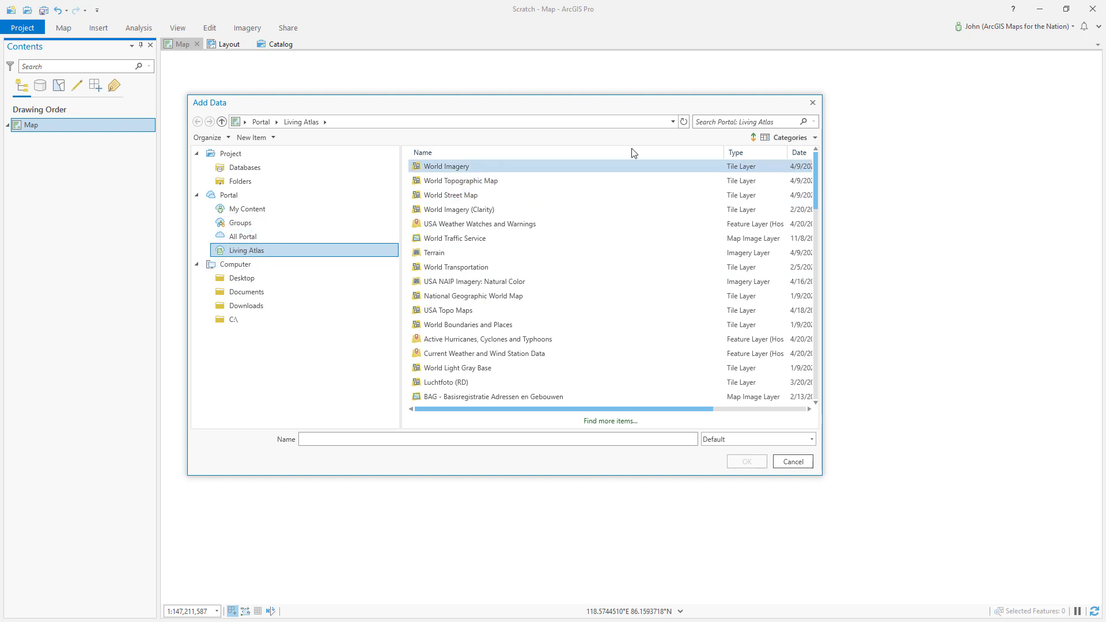
pyautogui.click(715, 121)
pyautogui.write('global background')
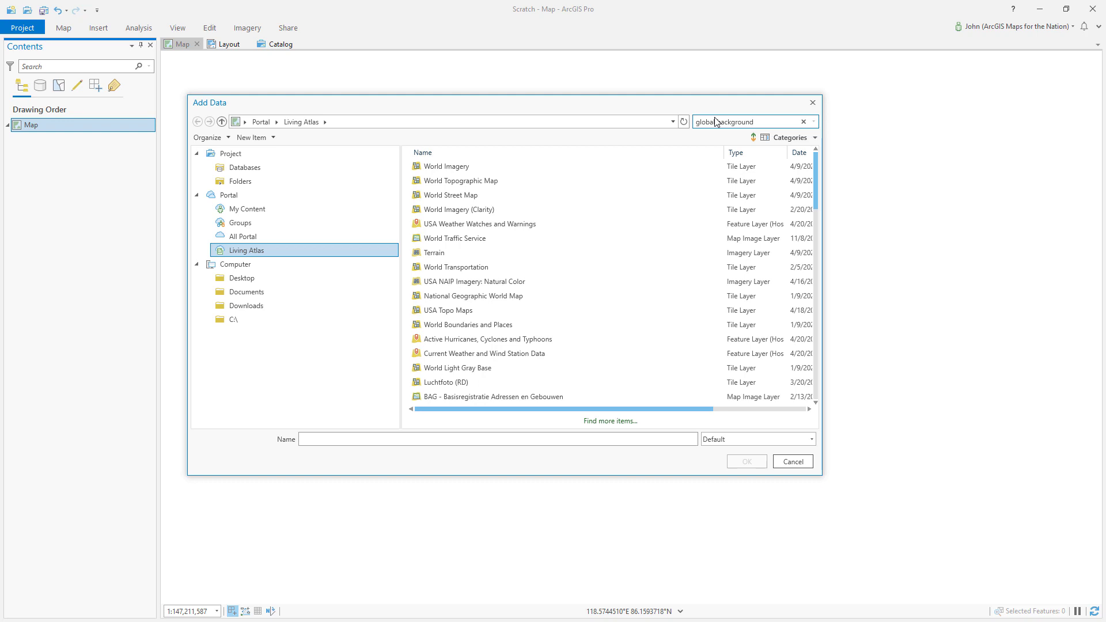
pyautogui.press('Return')
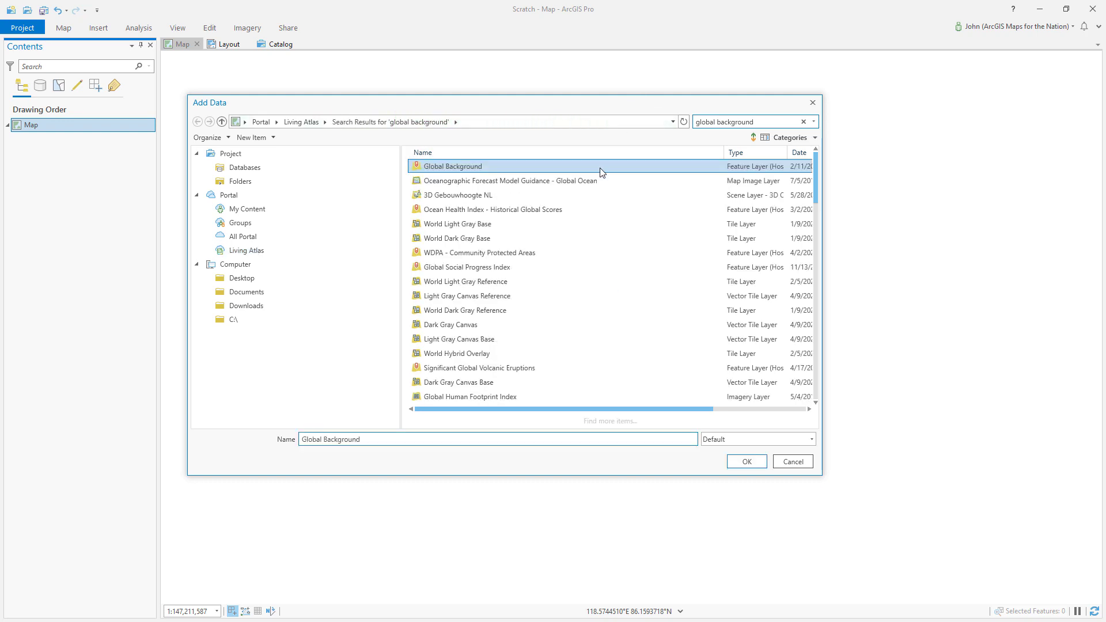
pyautogui.click(752, 465)
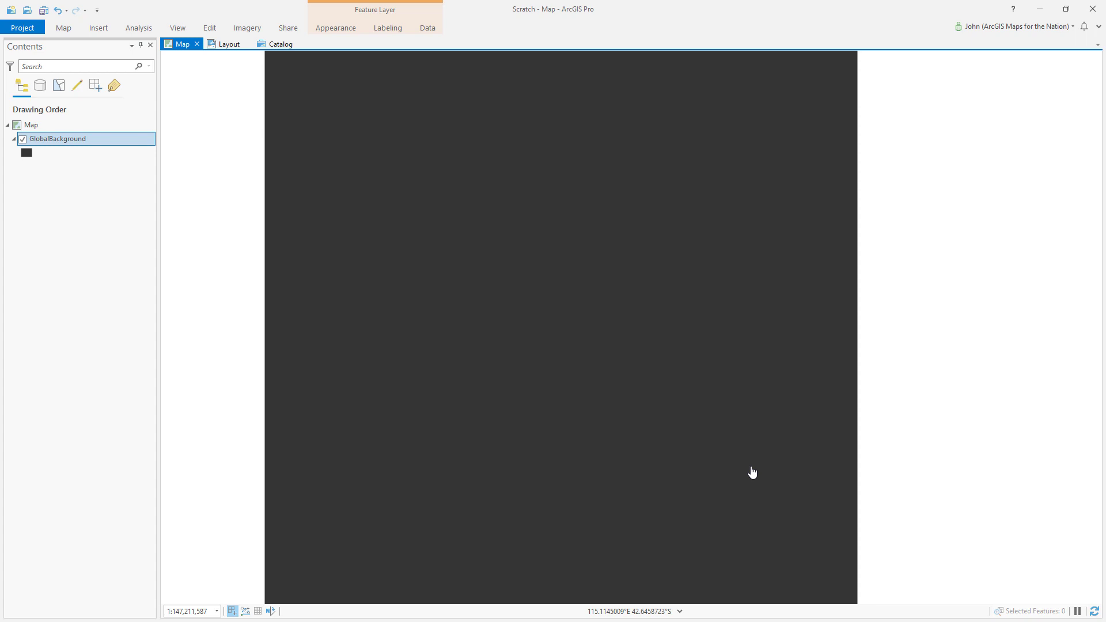
# - Search Living Atlas for 'countries' and add the World Countries (Generalized) layer
pyautogui.rightClick(73, 125)
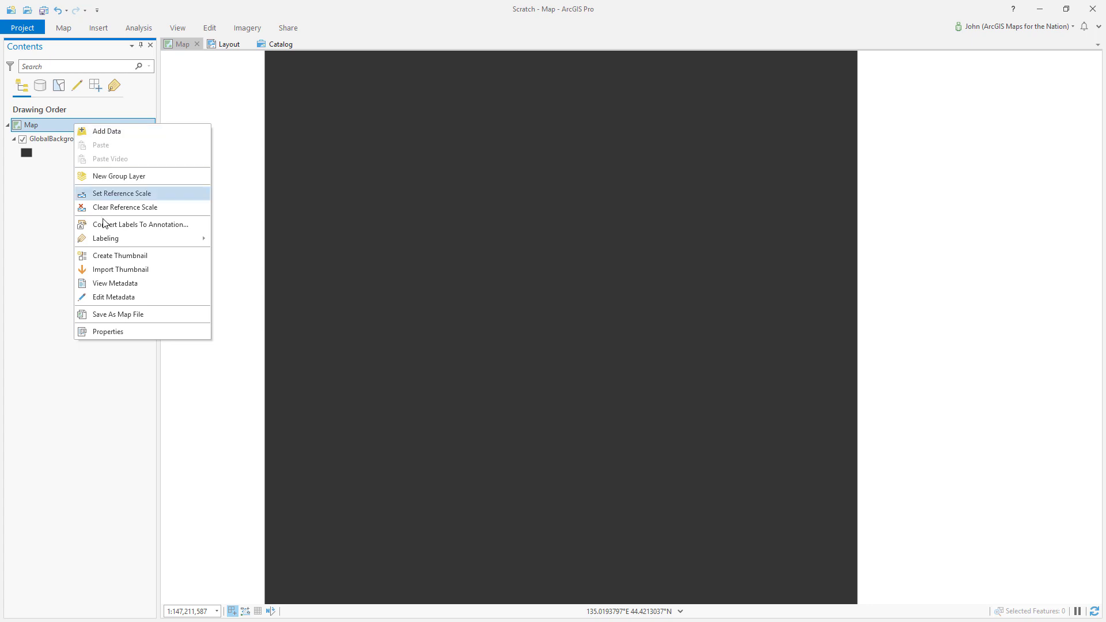
pyautogui.click(112, 132)
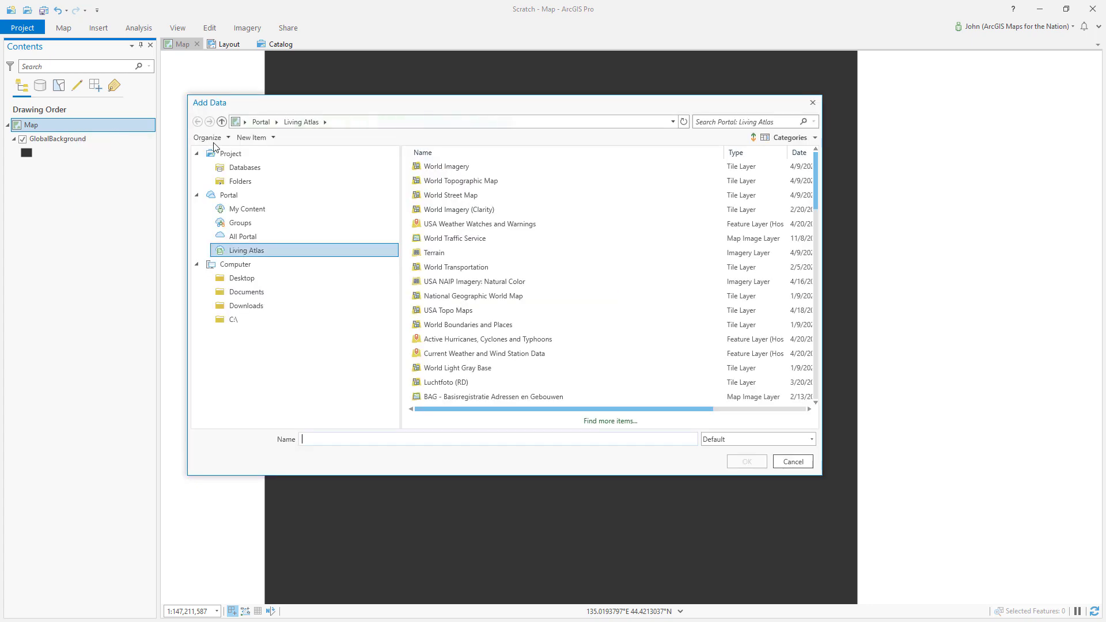
pyautogui.click(718, 123)
pyautogui.write('cou')
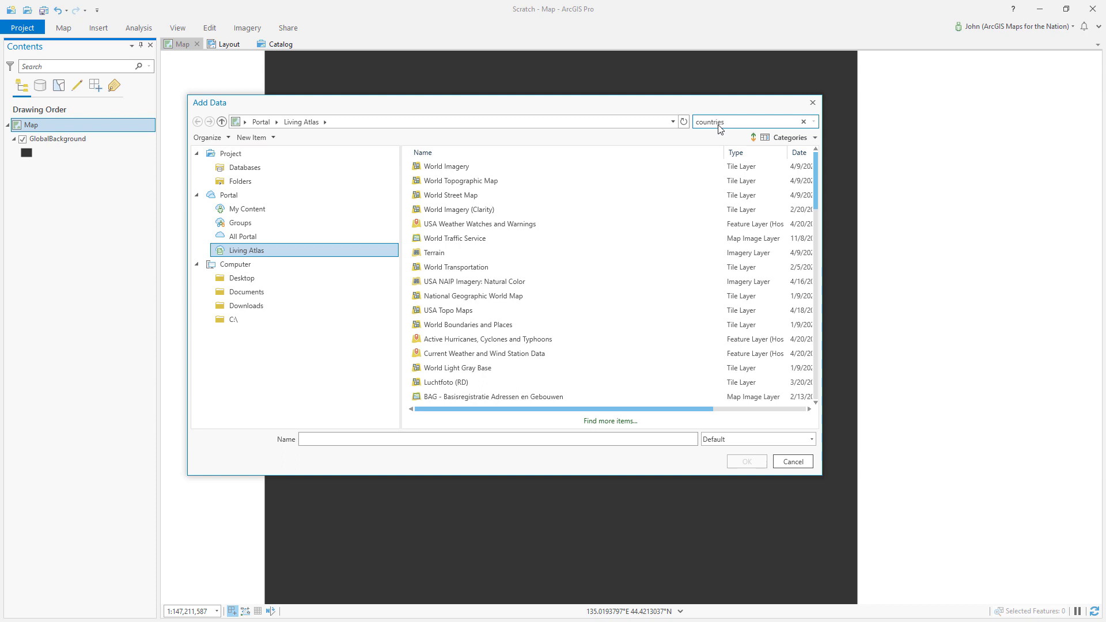
pyautogui.write('ntries')
pyautogui.press('Return')
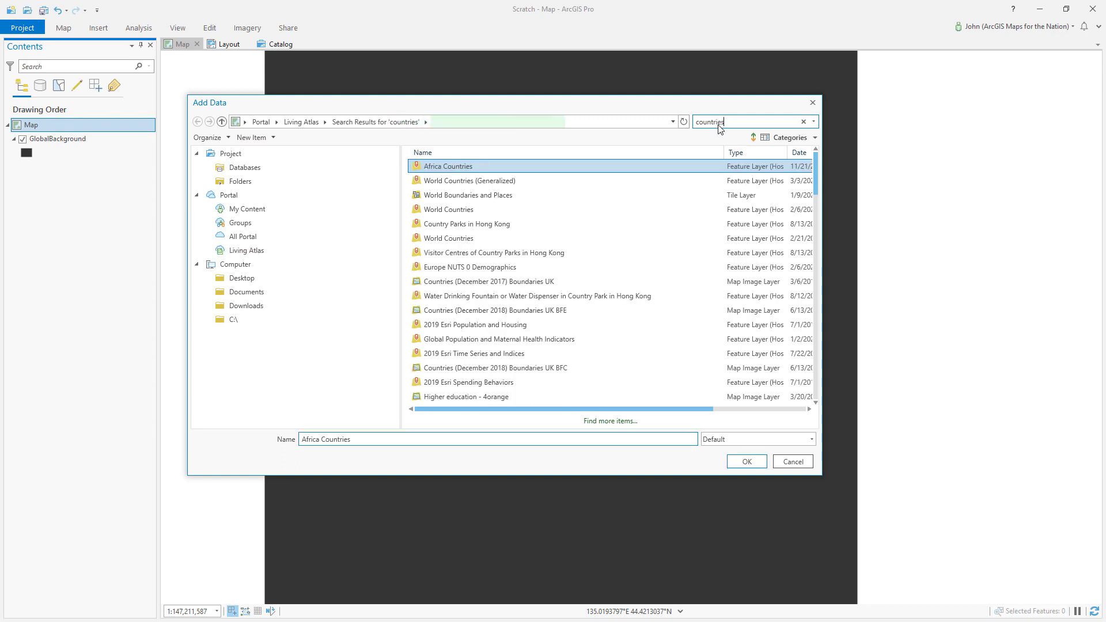
pyautogui.click(474, 182)
pyautogui.click(749, 462)
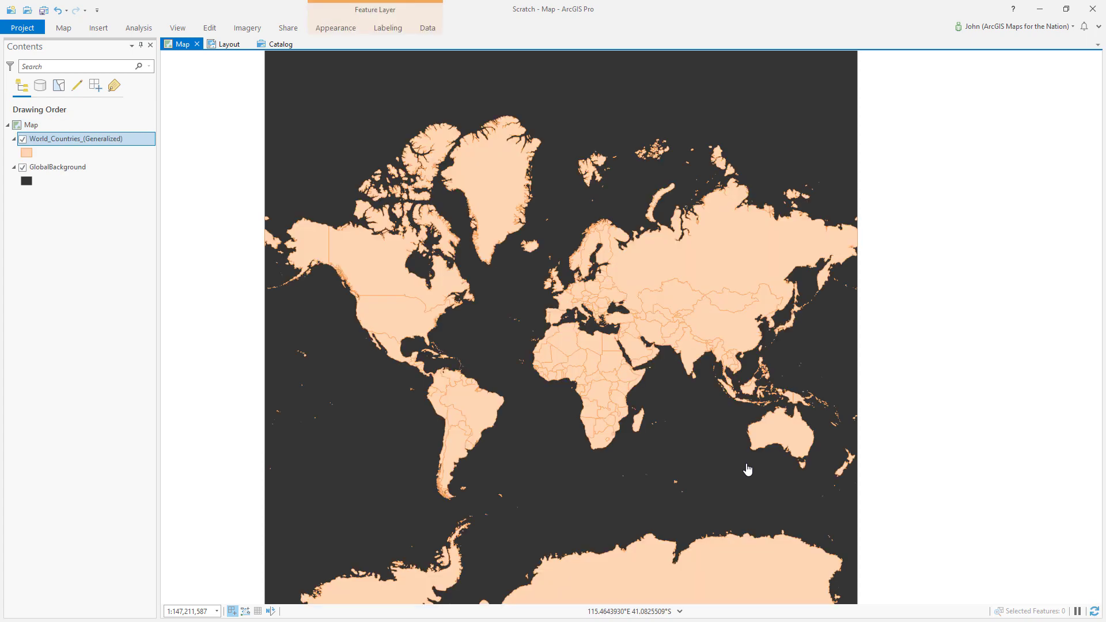
# - Add the Ireland national parks points of interest layer from Living Atlas and zoom toward Ireland
pyautogui.rightClick(60, 127)
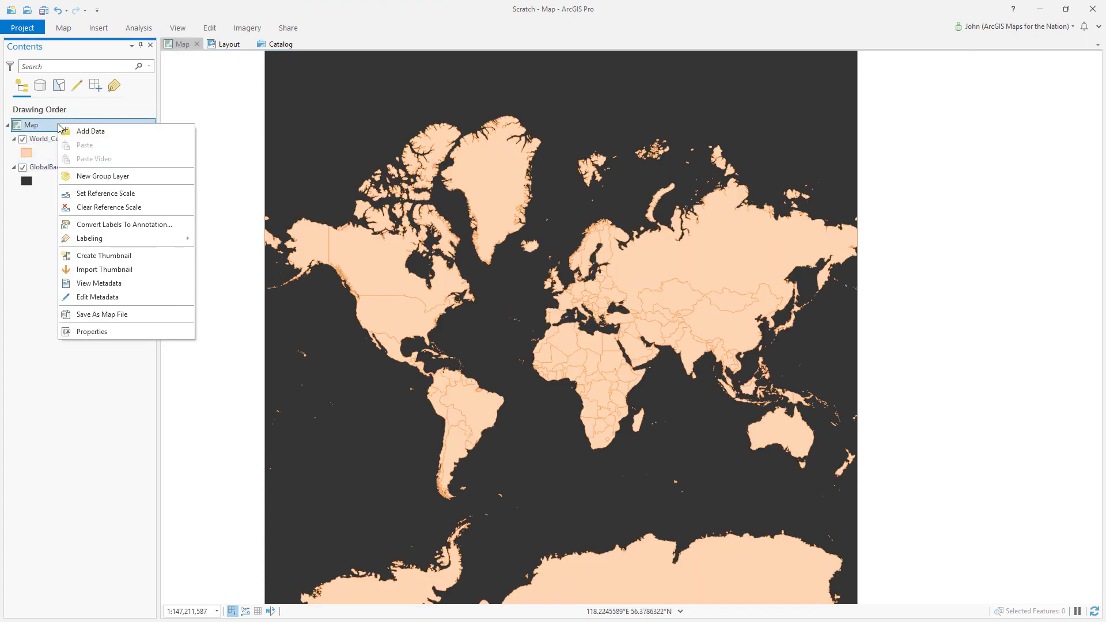
pyautogui.click(102, 131)
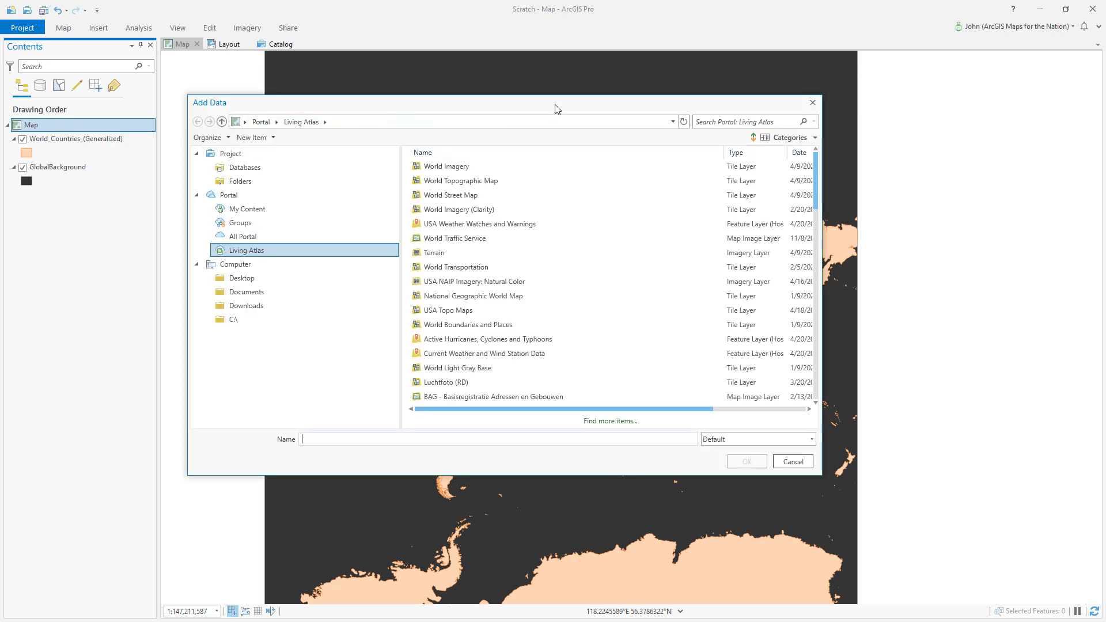
pyautogui.click(735, 125)
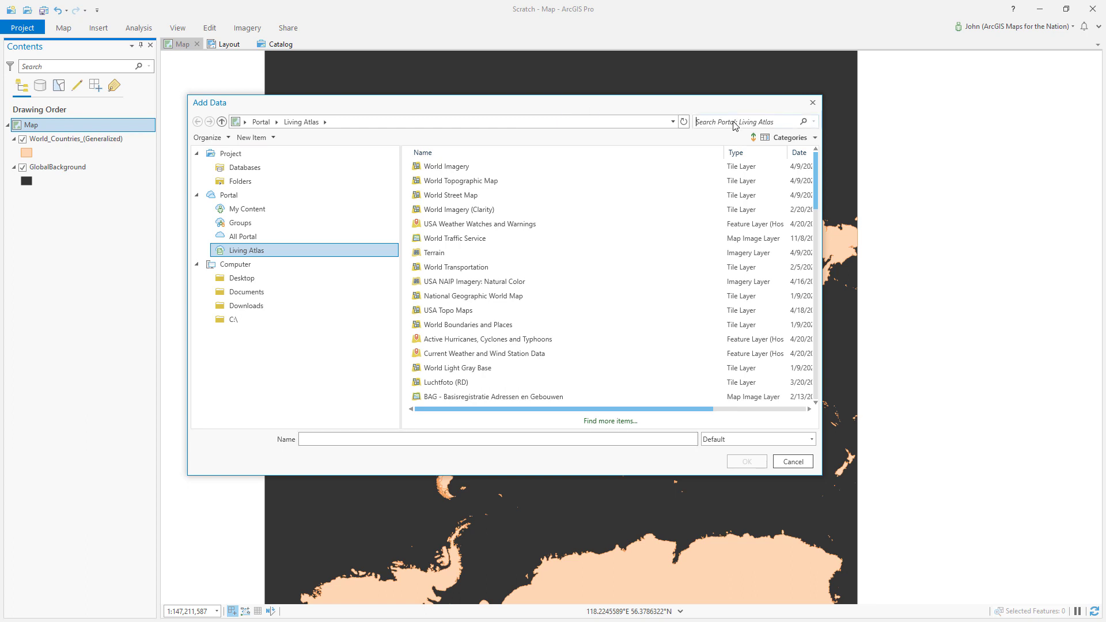
pyautogui.write('national parks')
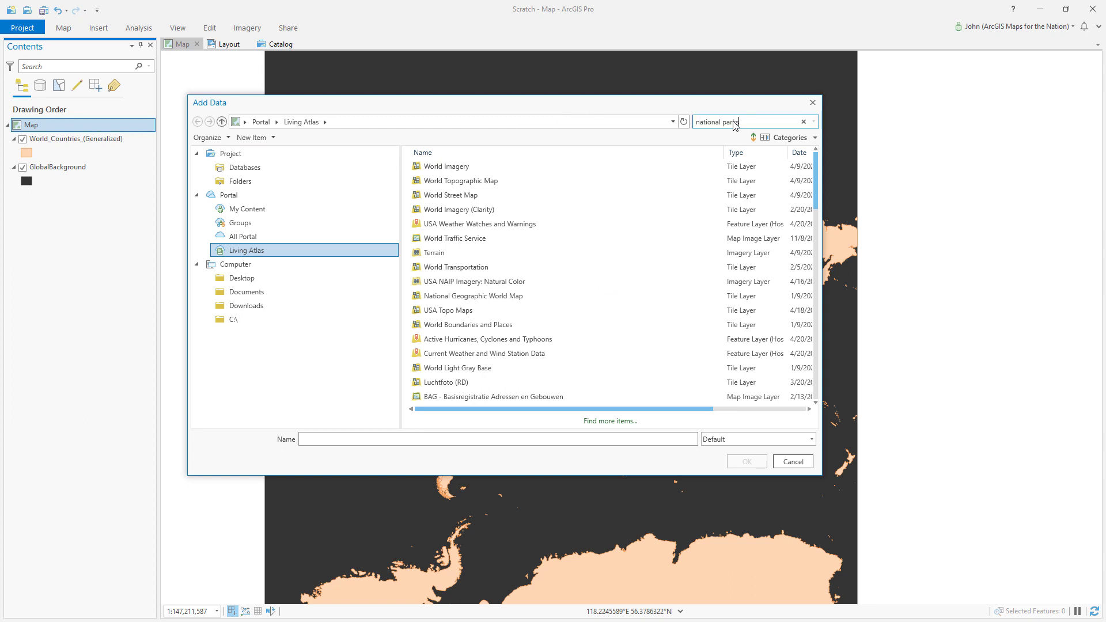
pyautogui.press('Return')
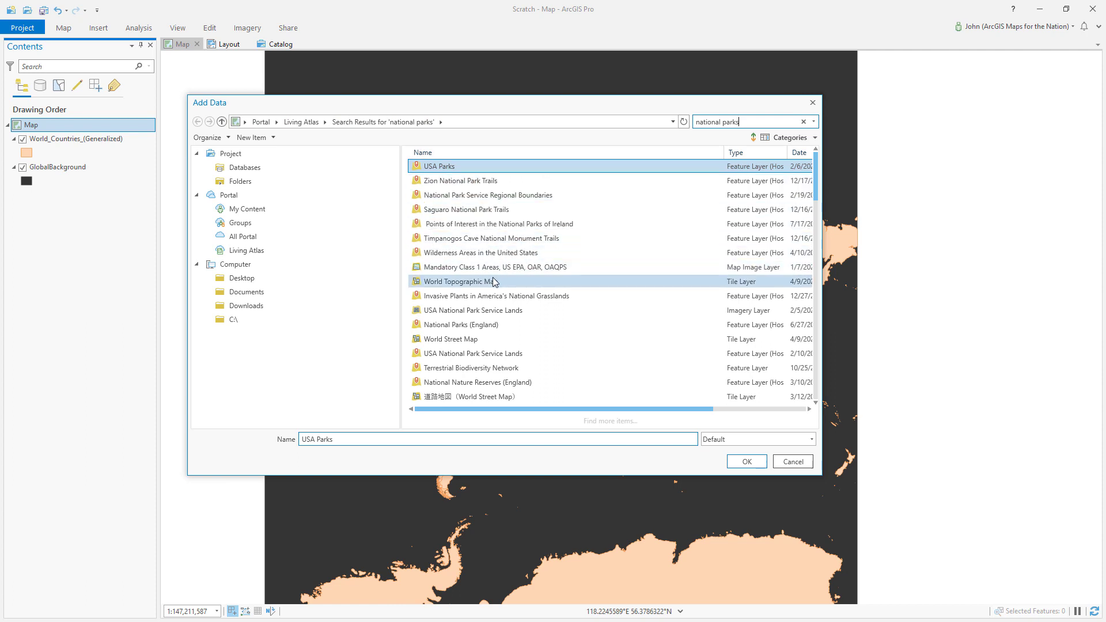
pyautogui.click(480, 228)
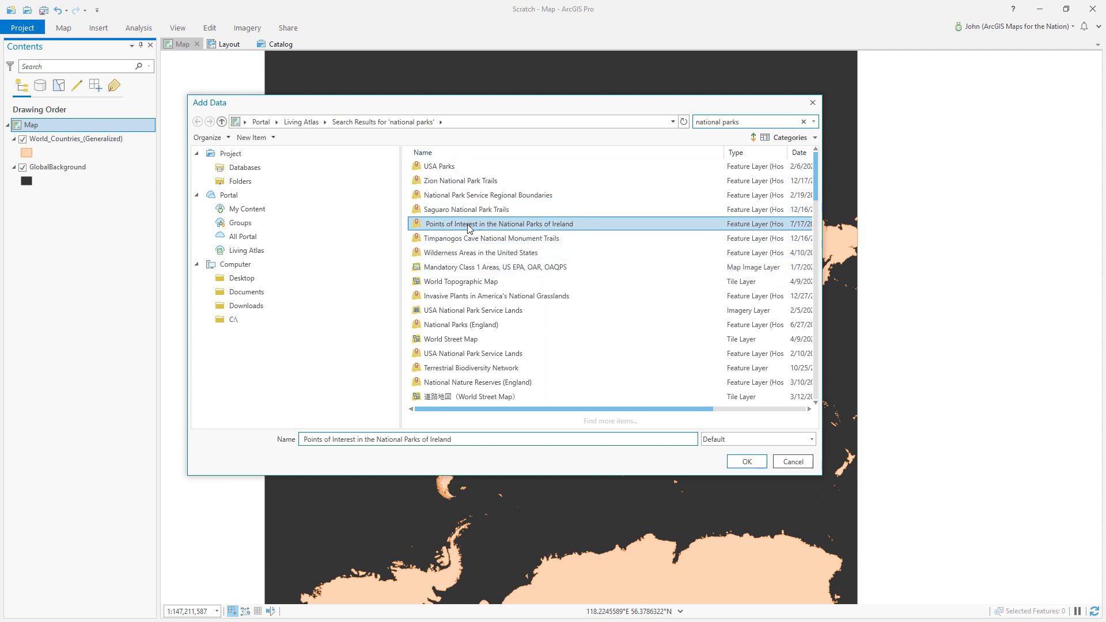
pyautogui.click(747, 462)
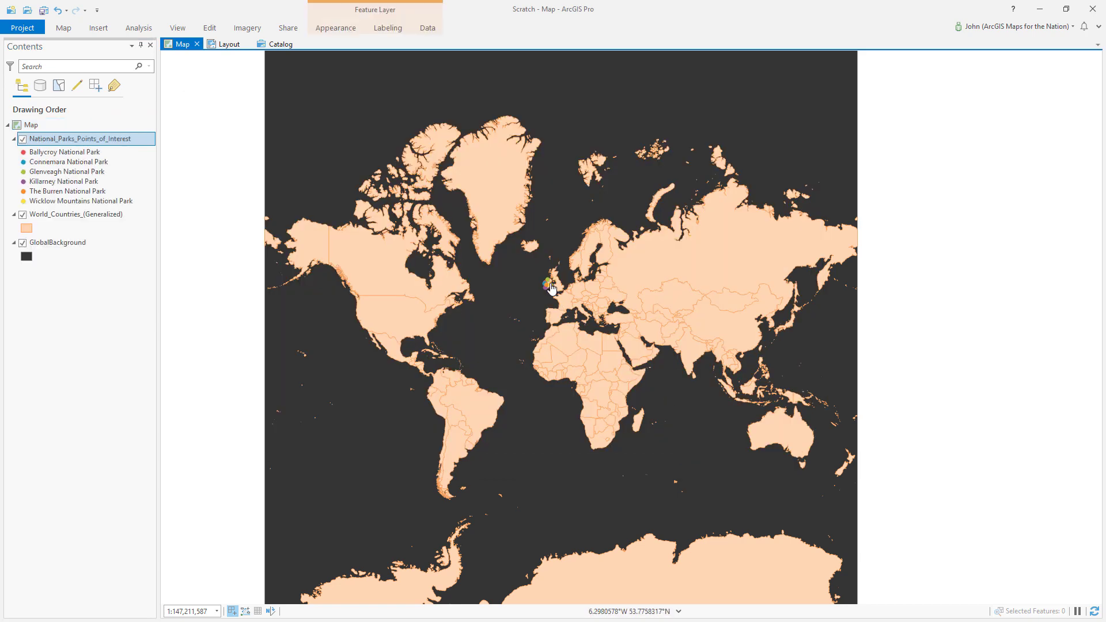
pyautogui.scroll(6, 552, 286)
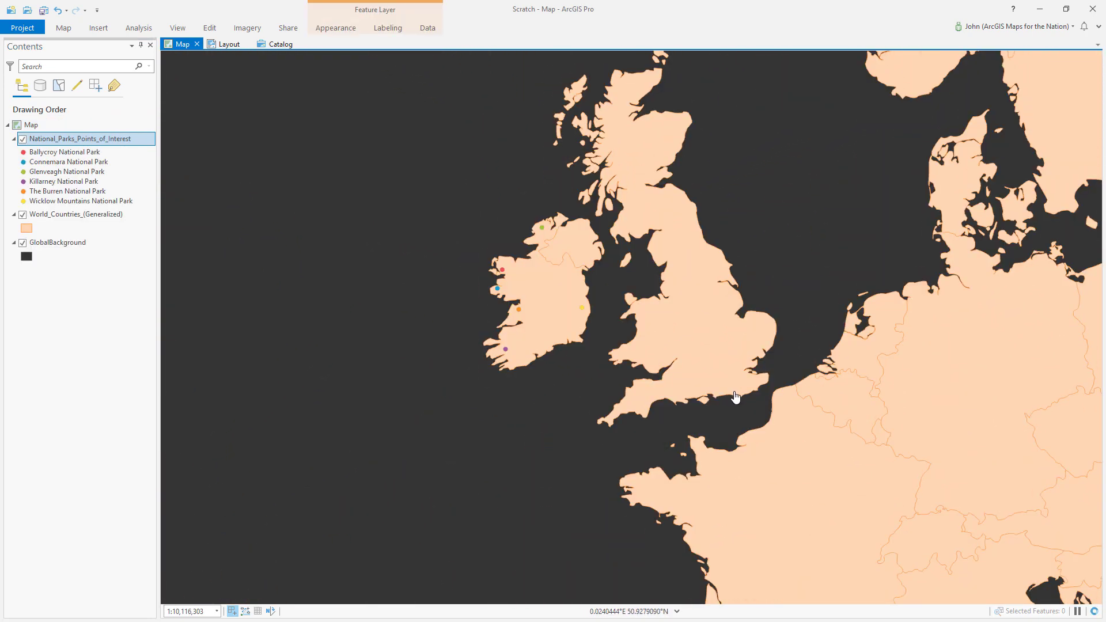
# - Center the map over Ireland and Britain and hide the parks and countries layers
pyautogui.moveTo(735, 398); pyautogui.dragTo(540, 407)
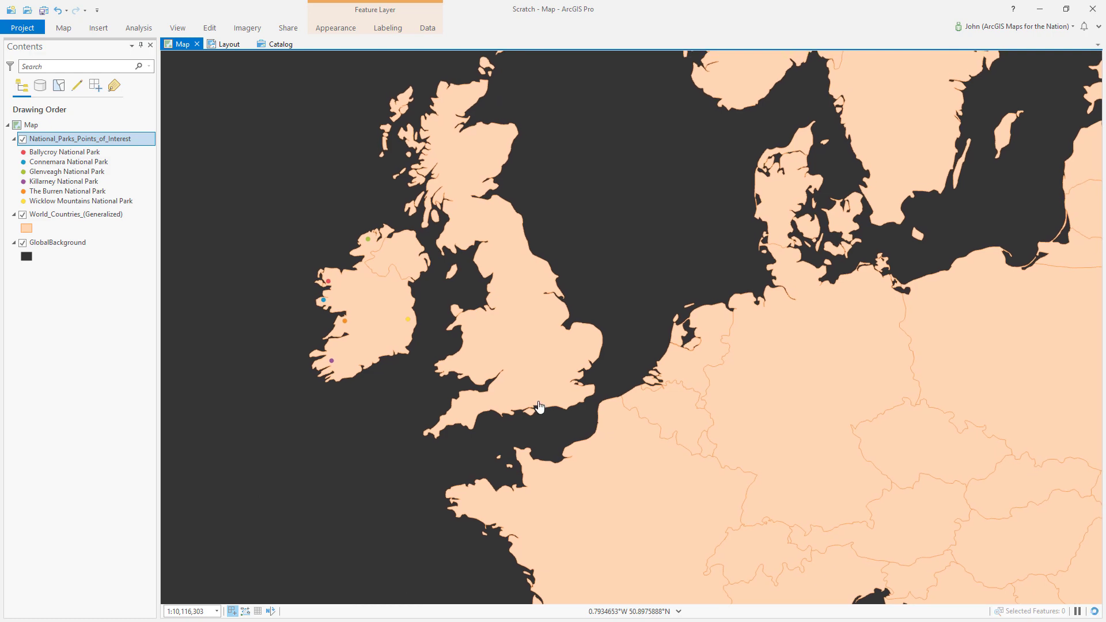
pyautogui.click(23, 141)
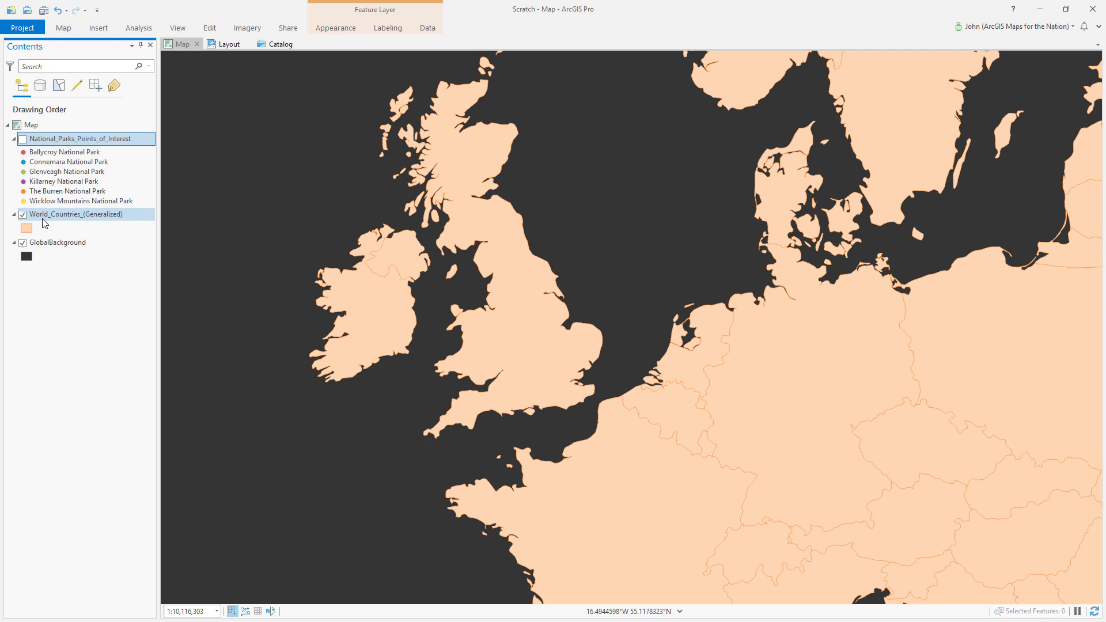
pyautogui.click(22, 214)
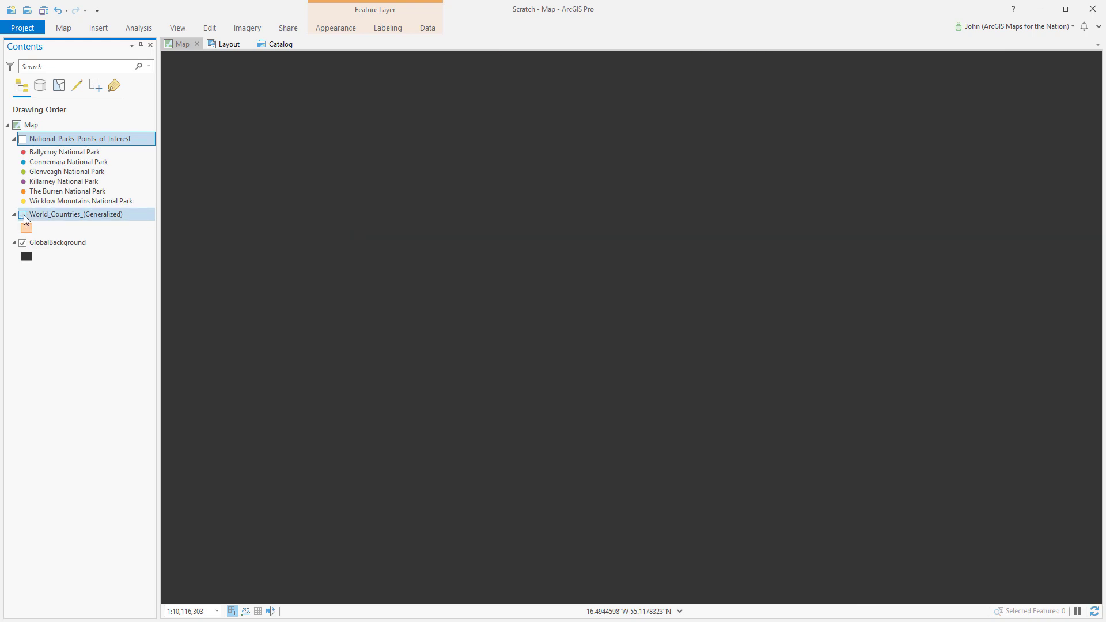
# - Give the GlobalBackground layer the Sampler style's Fabric fill
pyautogui.click(28, 257)
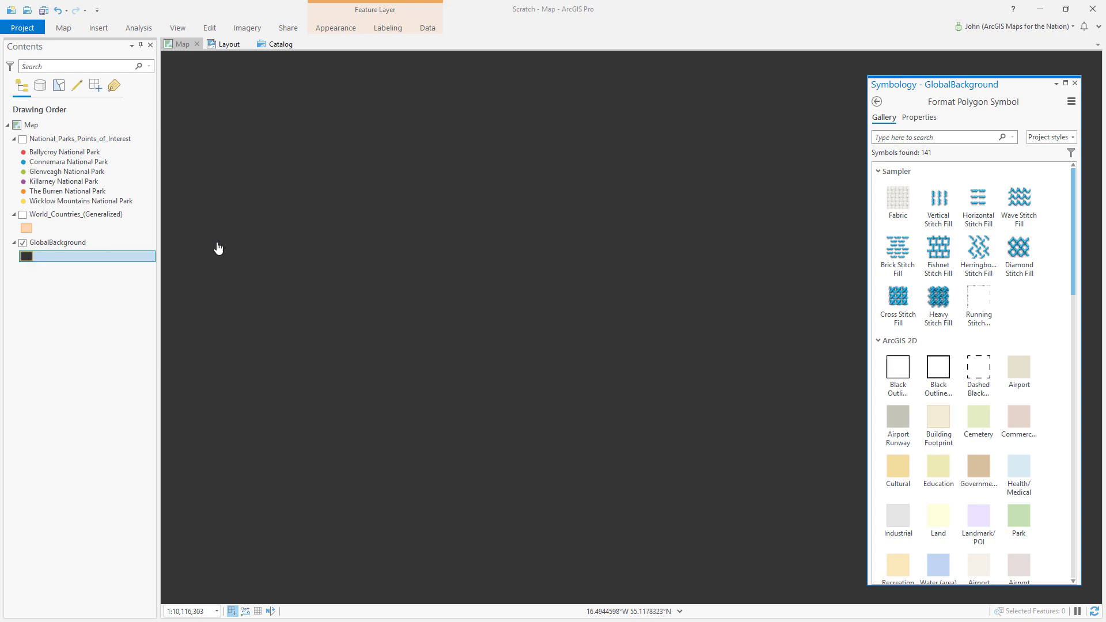
pyautogui.click(894, 198)
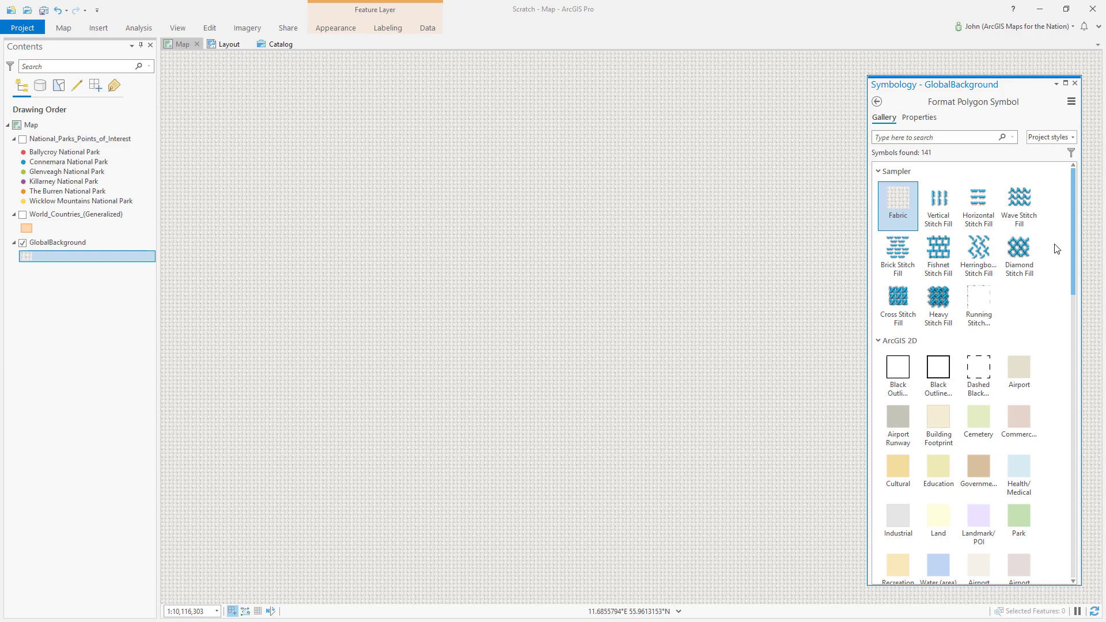
pyautogui.click(878, 171)
pyautogui.click(879, 172)
# - Turn the countries layer back on and filter it with the definition query Country = Ireland
pyautogui.click(23, 215)
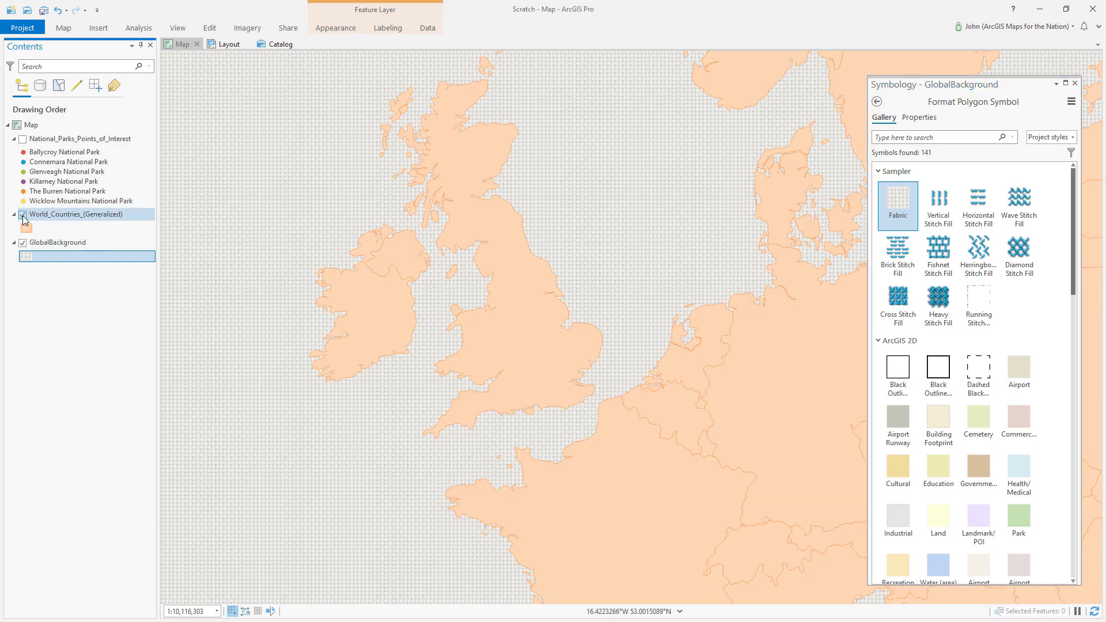
pyautogui.click(140, 217)
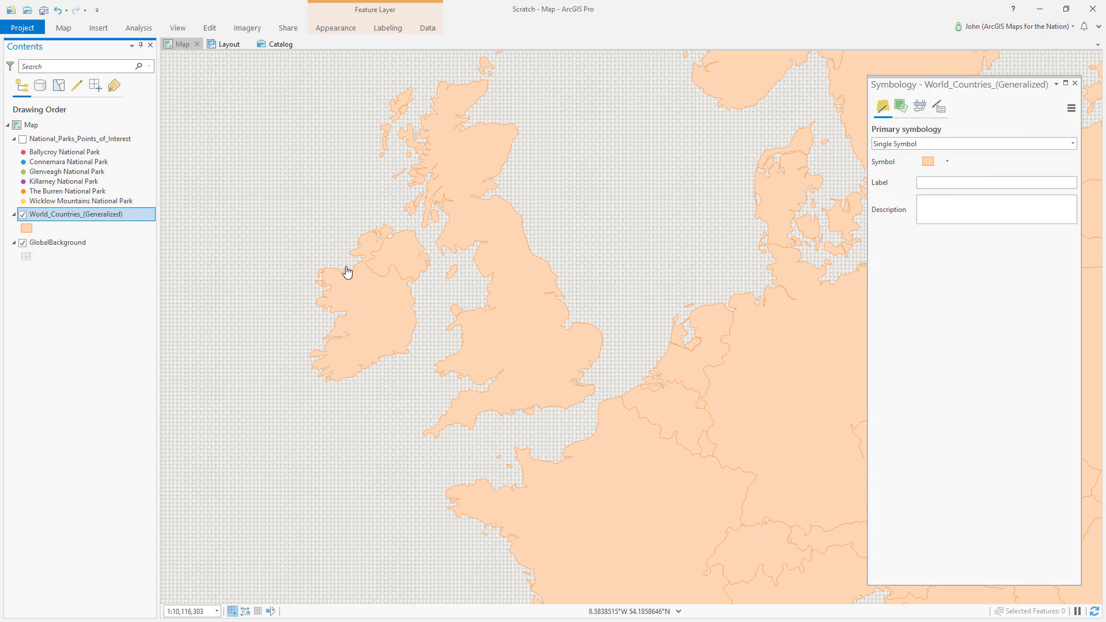
pyautogui.rightClick(136, 216)
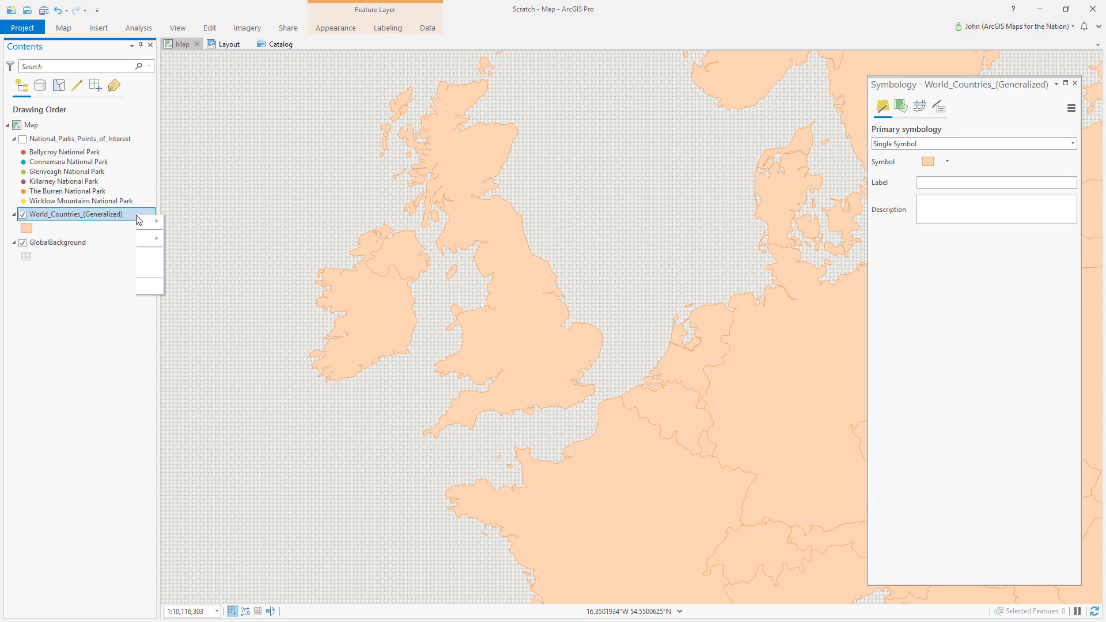
pyautogui.click(171, 575)
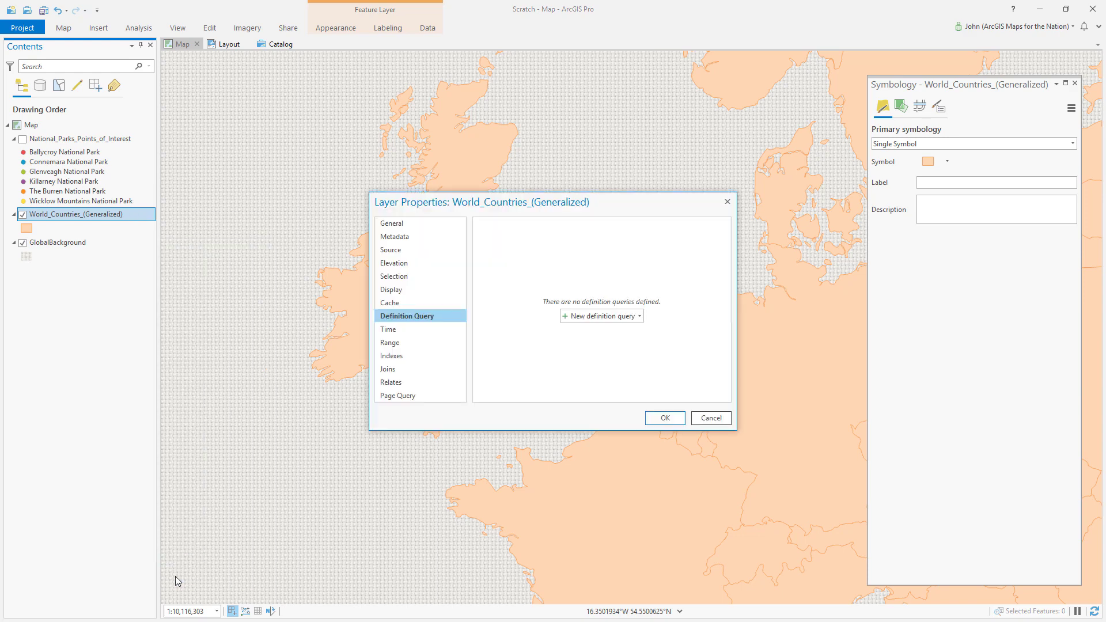
pyautogui.click(599, 316)
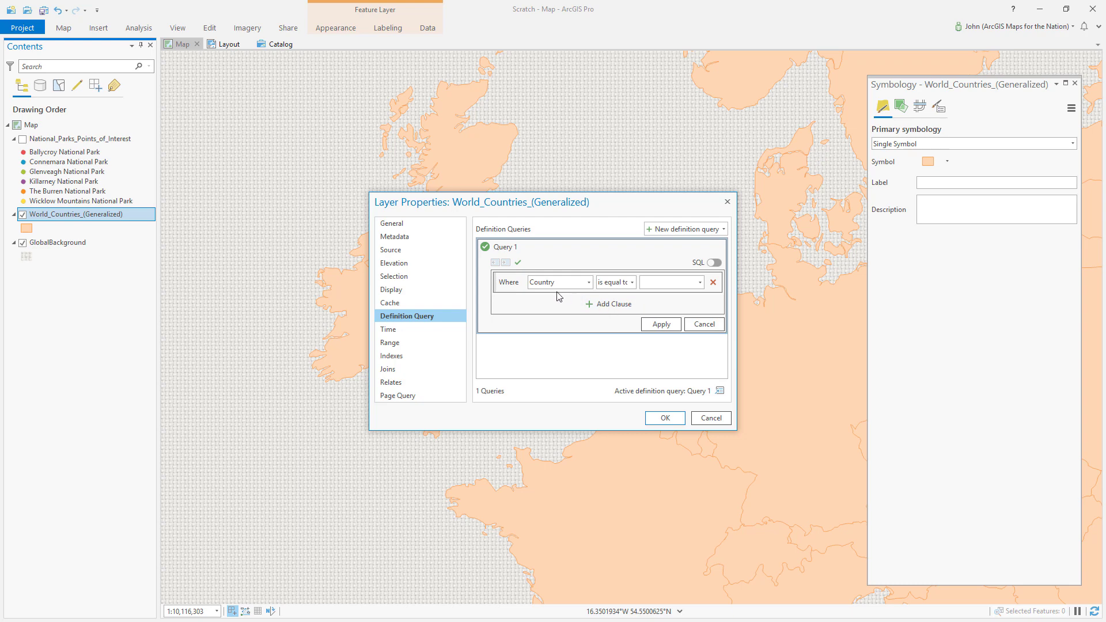
pyautogui.click(700, 282)
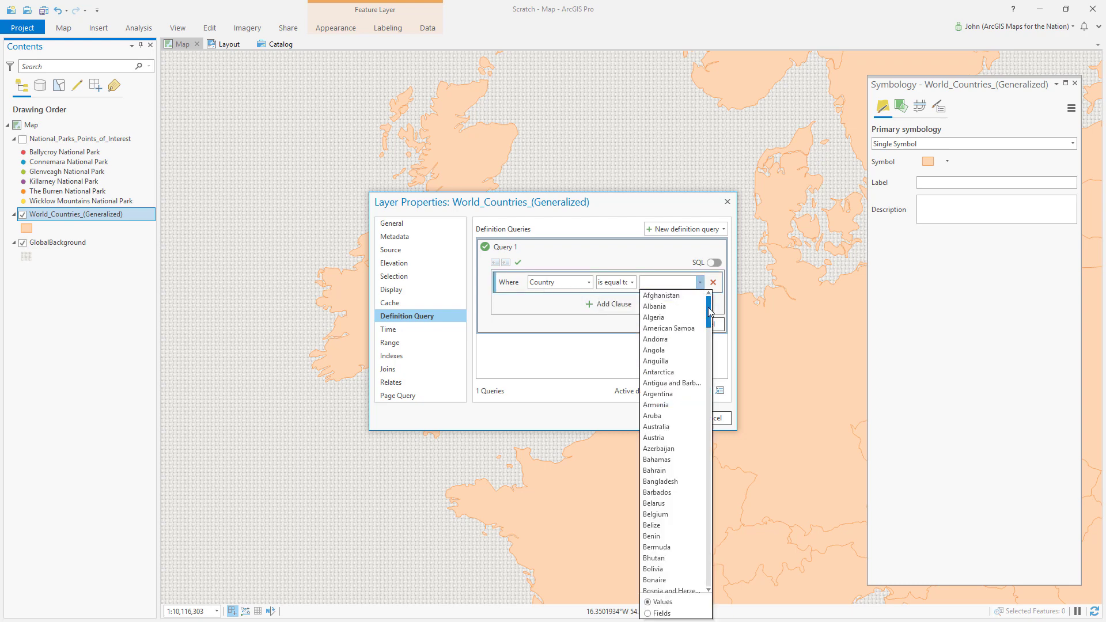
pyautogui.moveTo(709, 312); pyautogui.dragTo(696, 418)
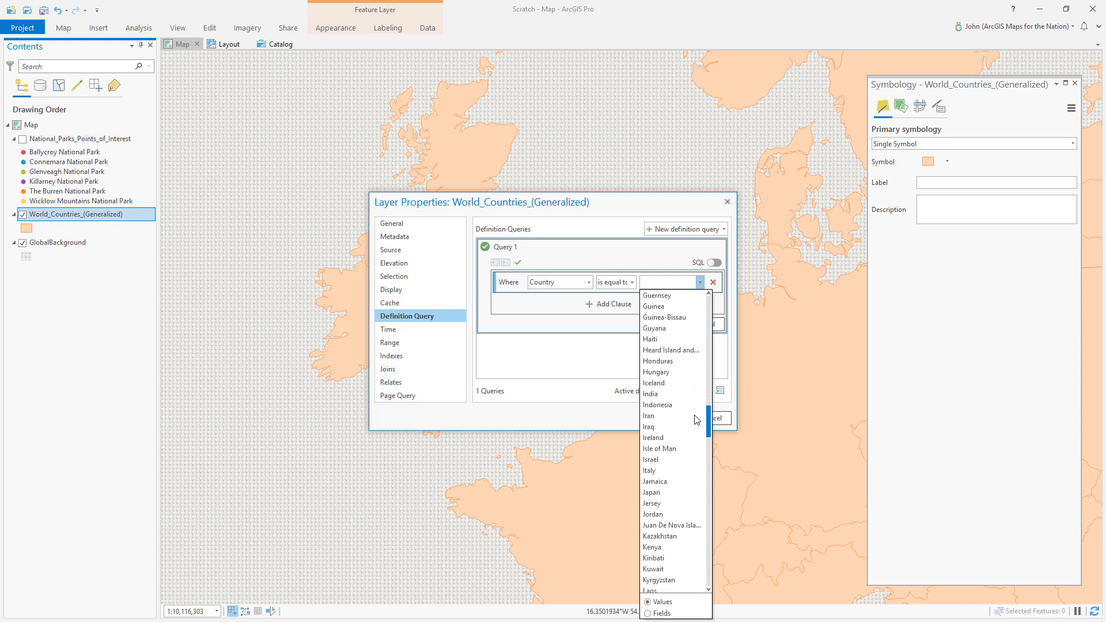
pyautogui.click(656, 438)
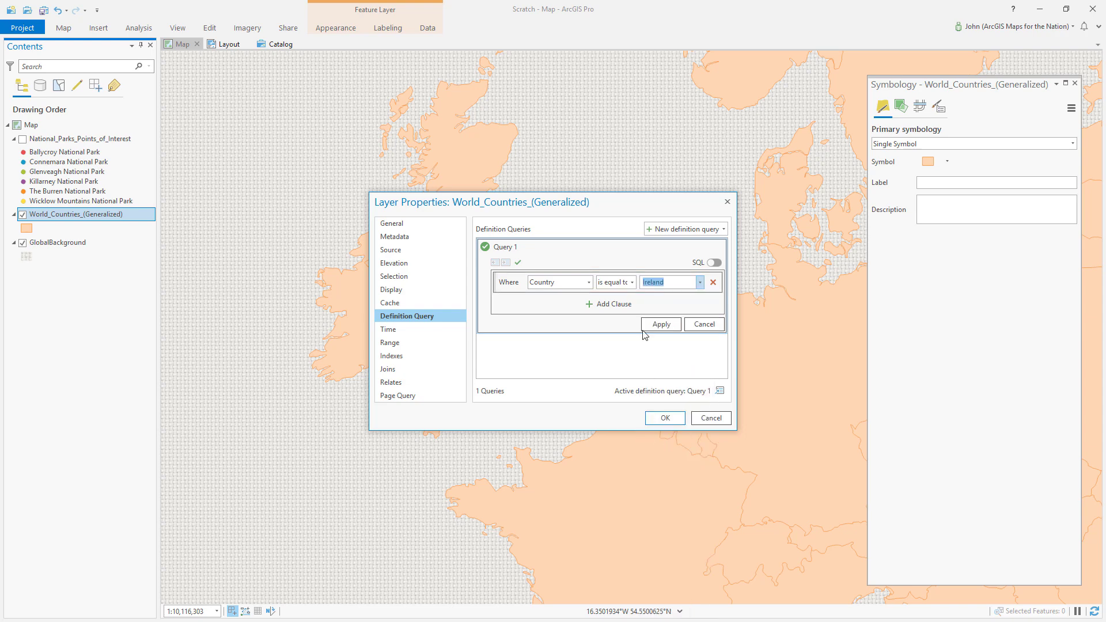
pyautogui.click(649, 325)
pyautogui.click(666, 418)
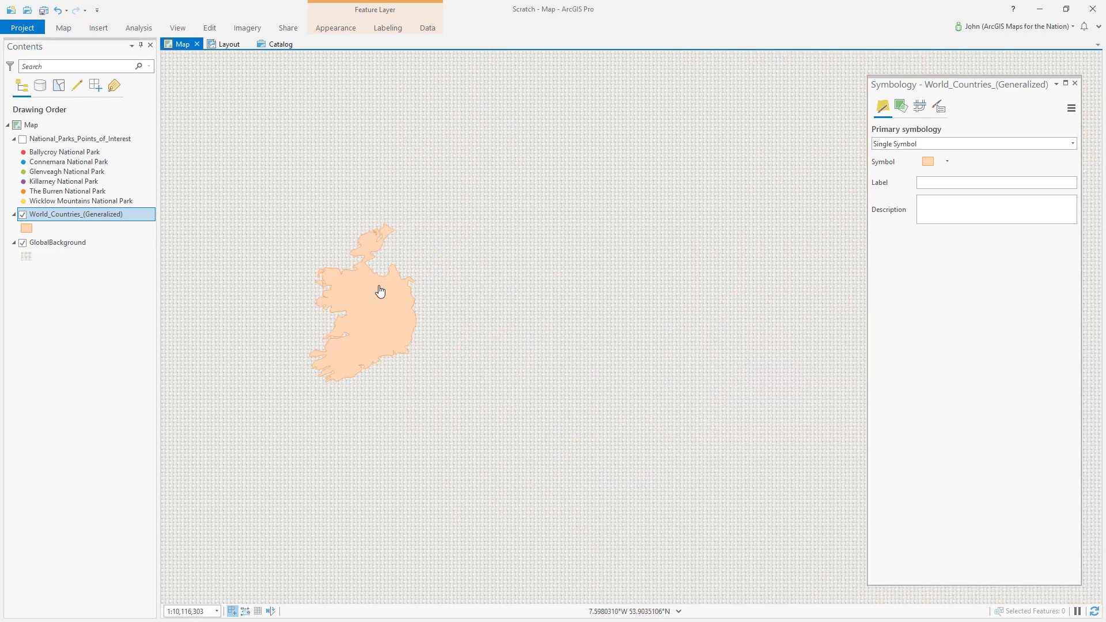
# - Copy and paste the countries layer, placing the copy just above GlobalBackground
pyautogui.rightClick(143, 213)
pyautogui.click(152, 221)
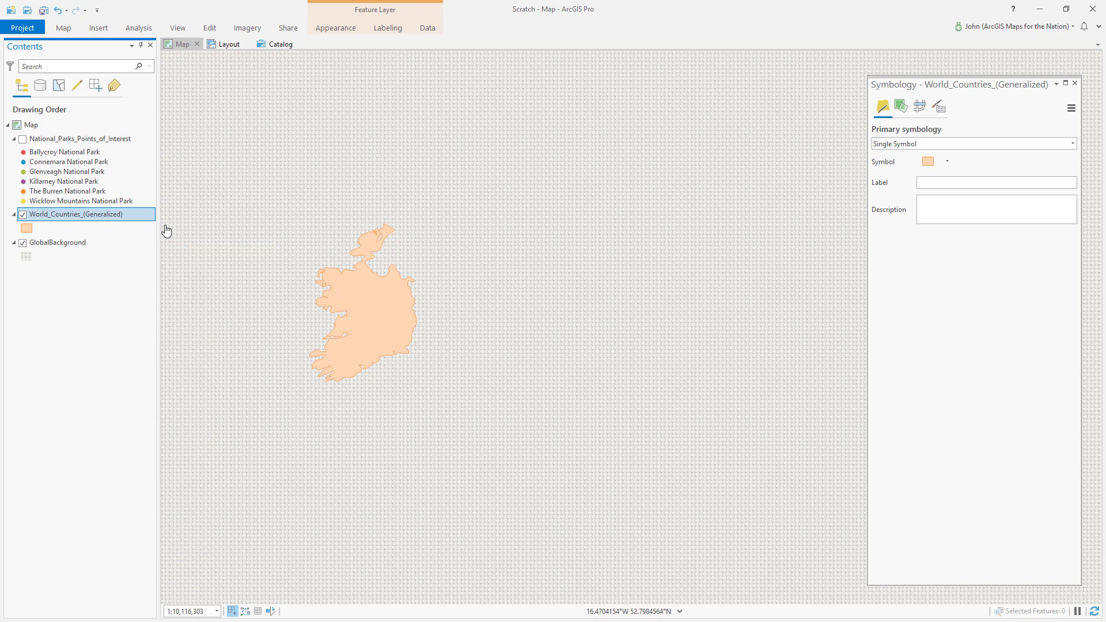
pyautogui.click(86, 128)
pyautogui.rightClick(87, 128)
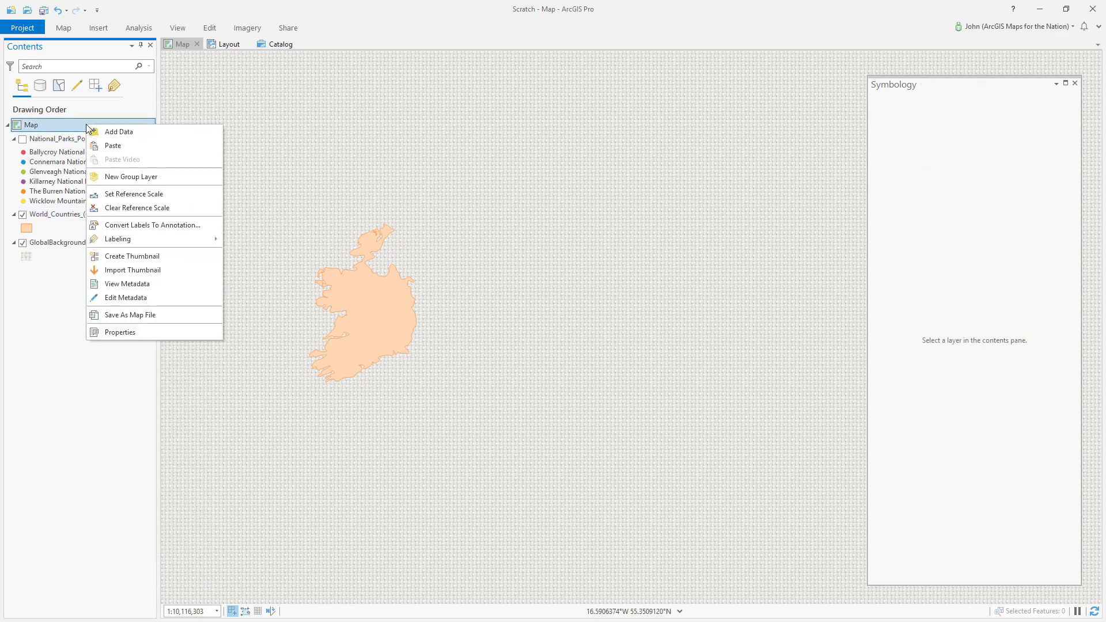
pyautogui.click(113, 146)
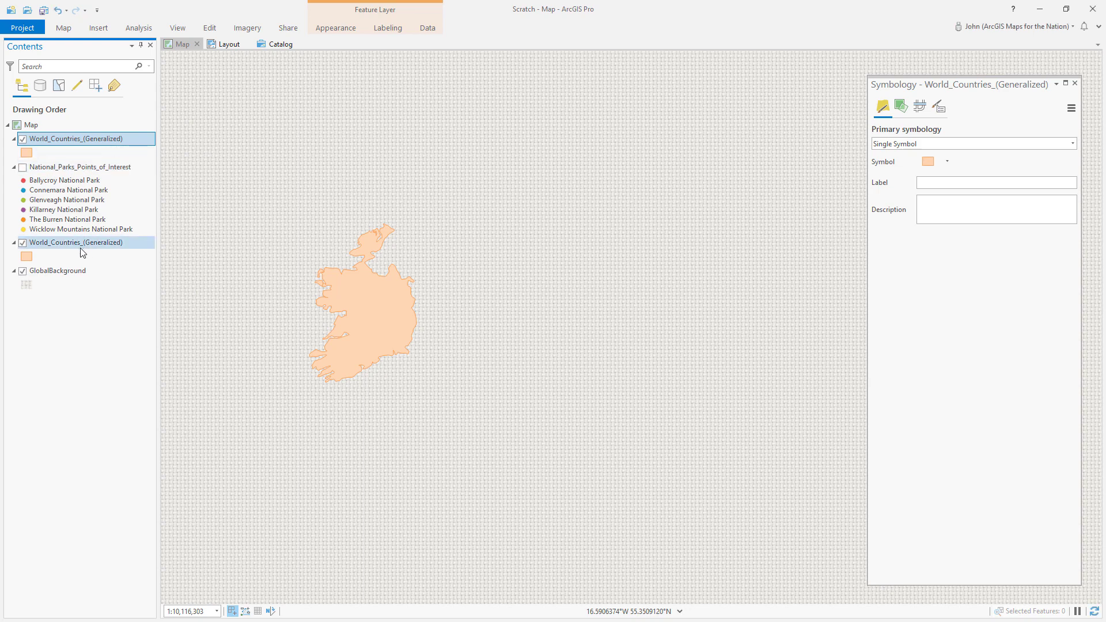
pyautogui.moveTo(148, 146); pyautogui.dragTo(106, 262)
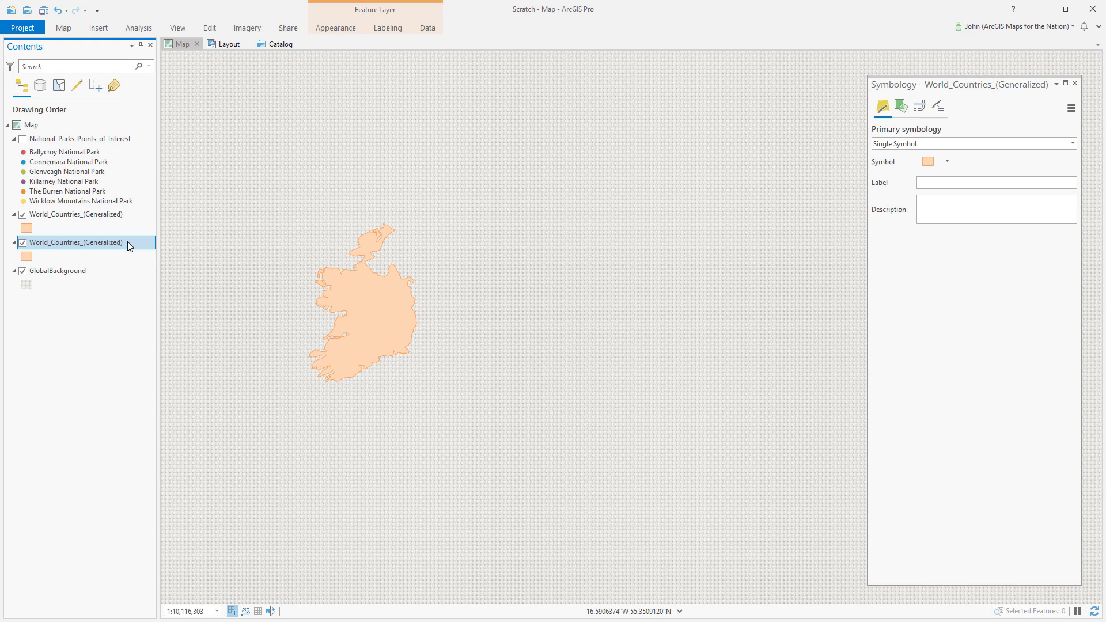
# - Change the copy's definition query to Country is not equal to Ireland
pyautogui.doubleClick(145, 242)
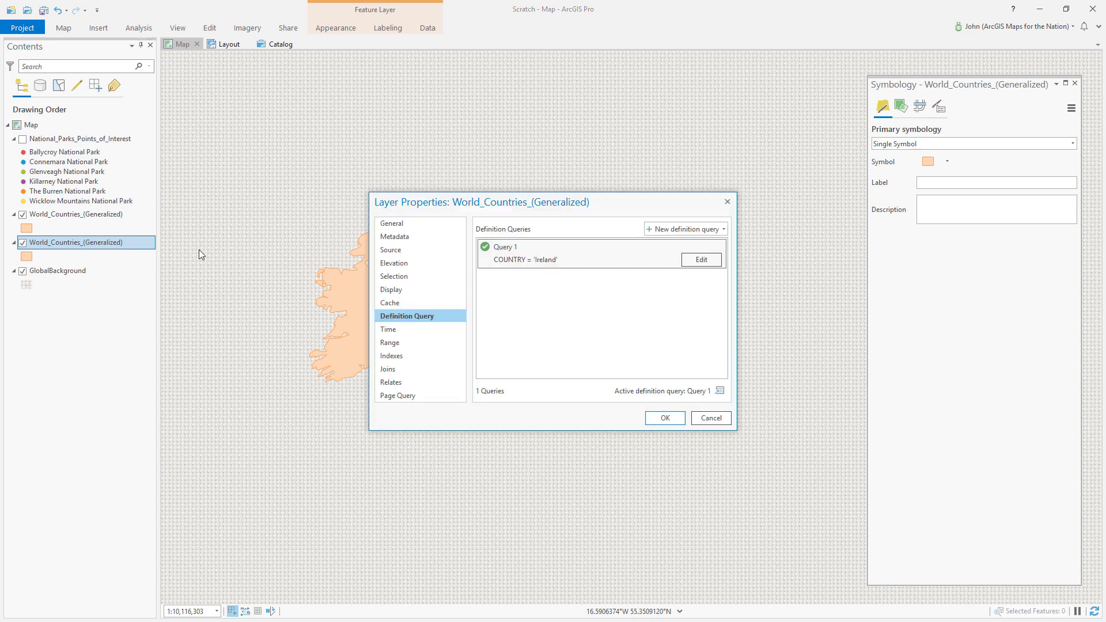
pyautogui.click(699, 262)
pyautogui.click(632, 282)
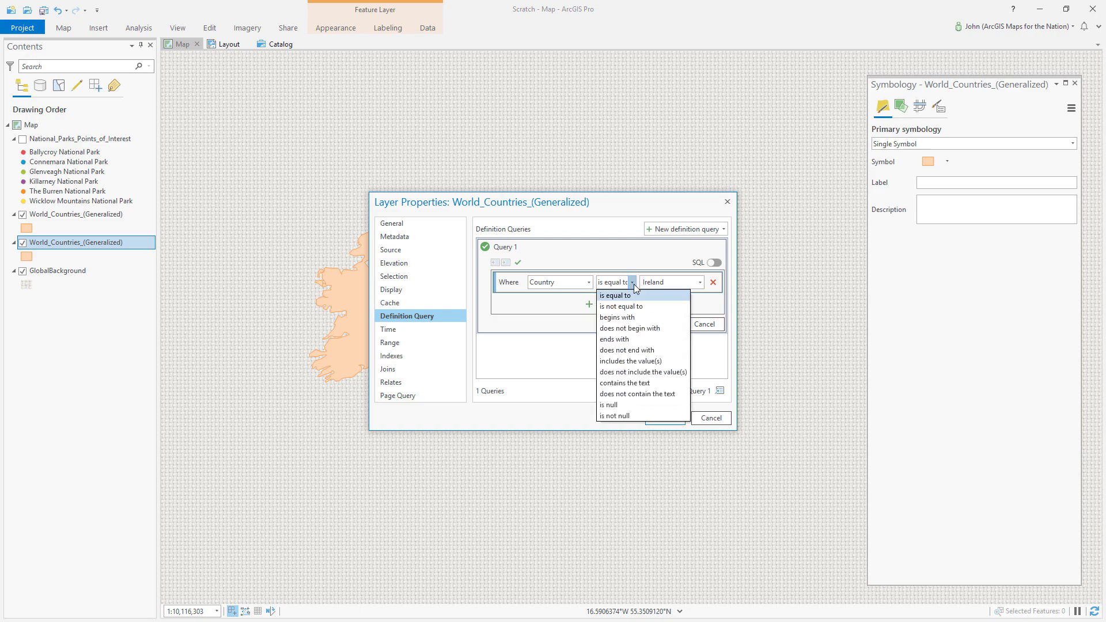
pyautogui.click(622, 304)
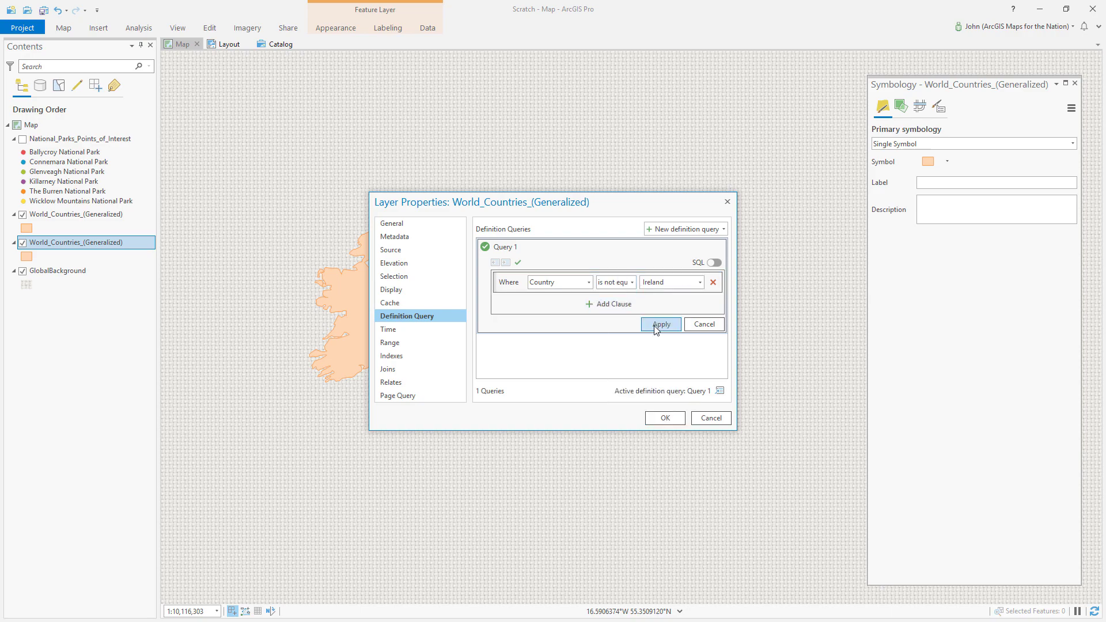
pyautogui.click(656, 325)
pyautogui.click(666, 419)
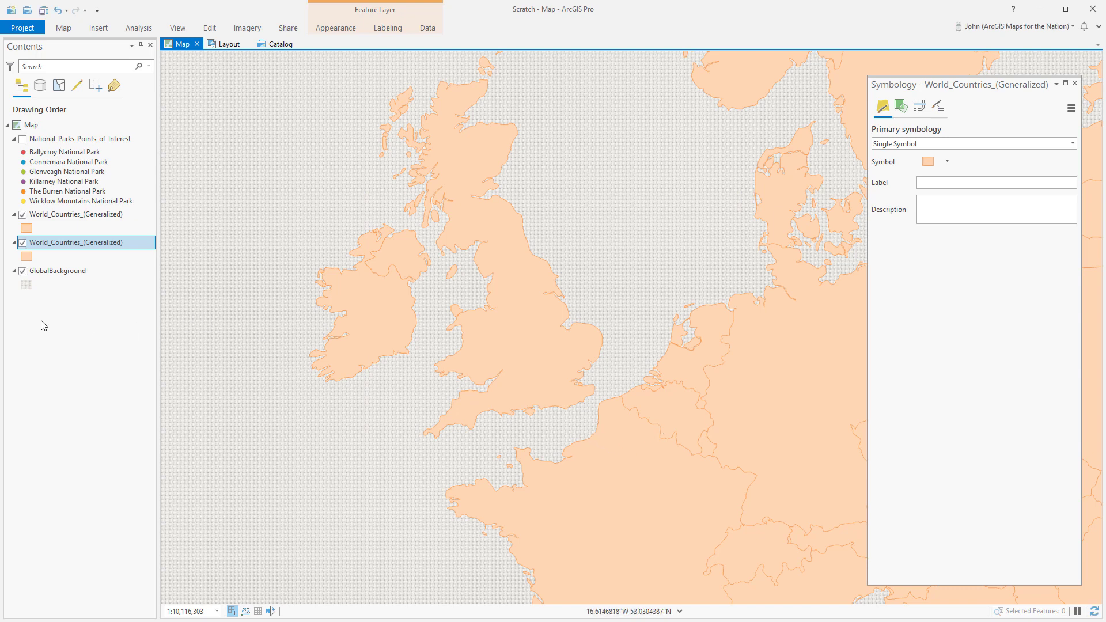
# - Fill the non-Ireland countries with Brick Stitch Fill coloured Fern Green
pyautogui.click(27, 257)
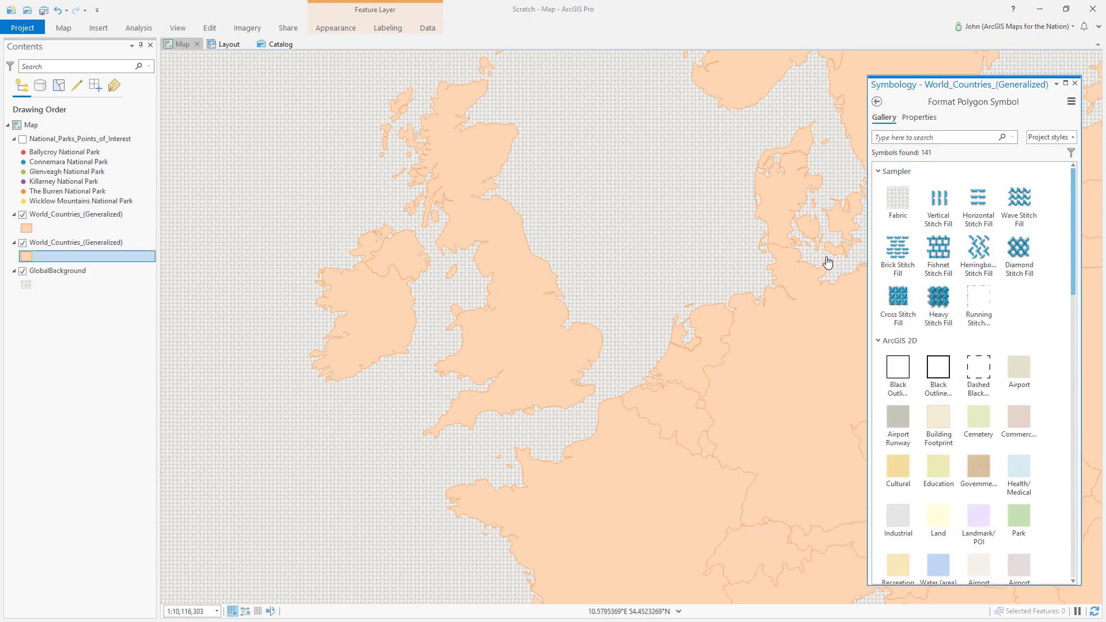
pyautogui.click(901, 254)
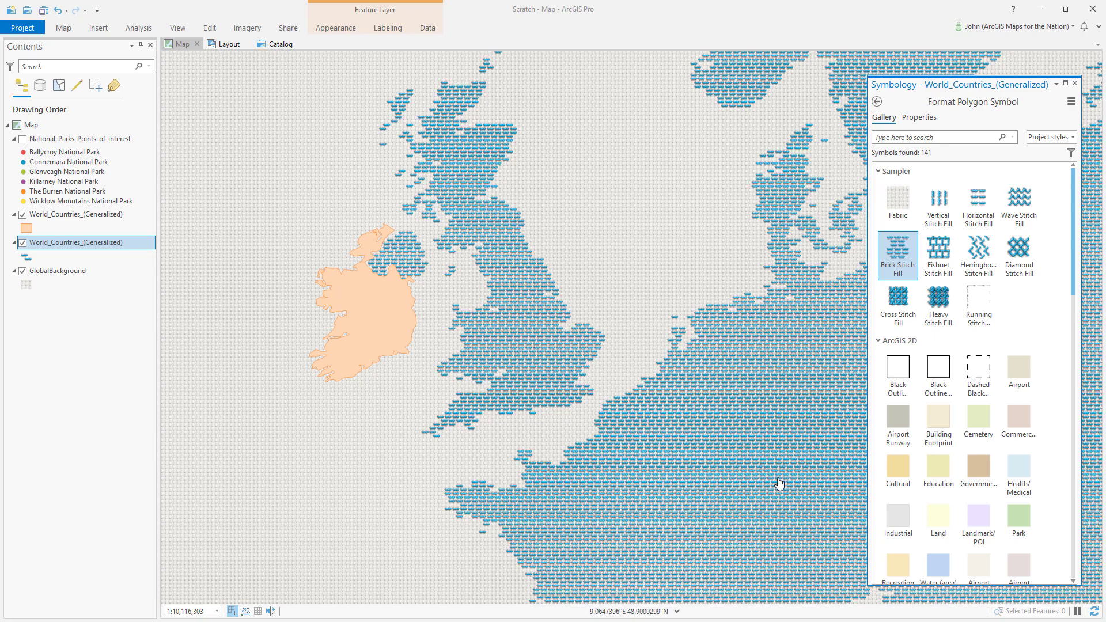
pyautogui.click(919, 118)
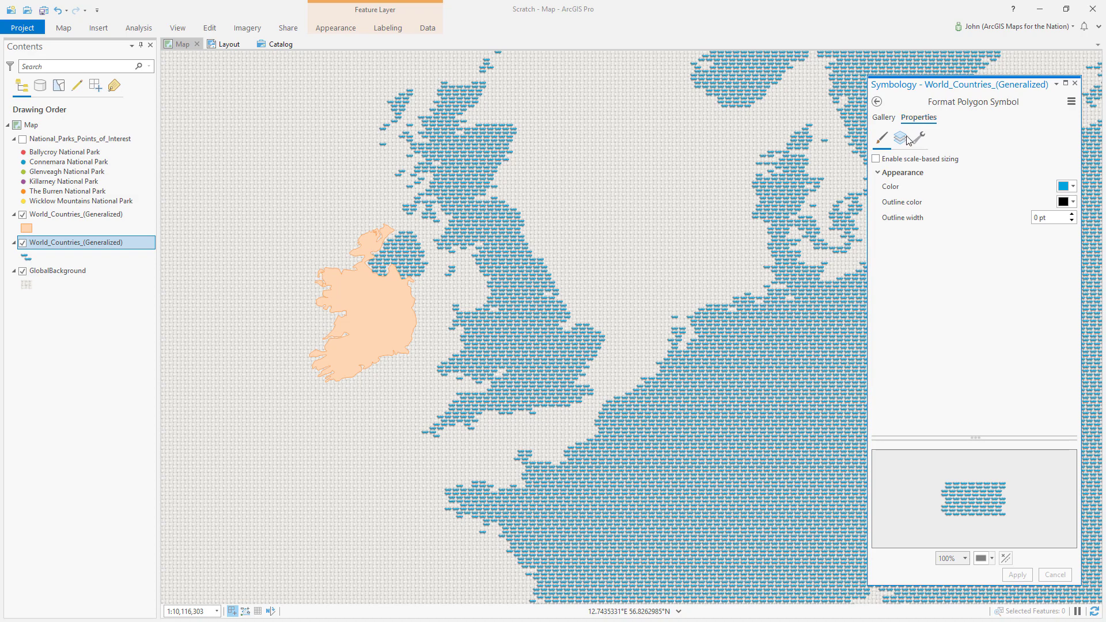
pyautogui.click(1064, 189)
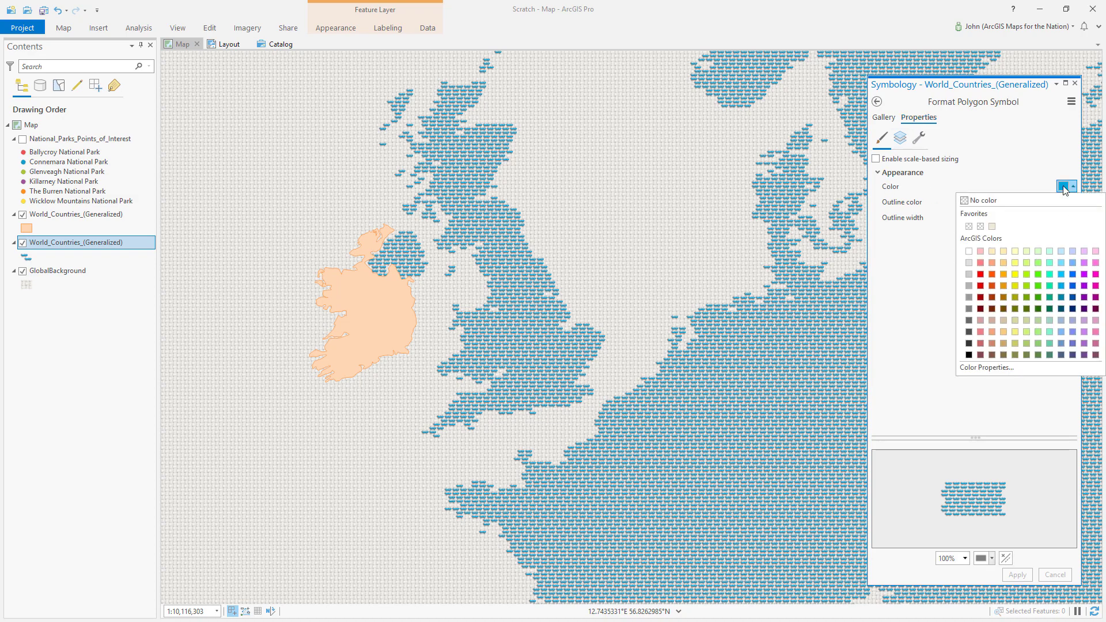
pyautogui.click(1038, 344)
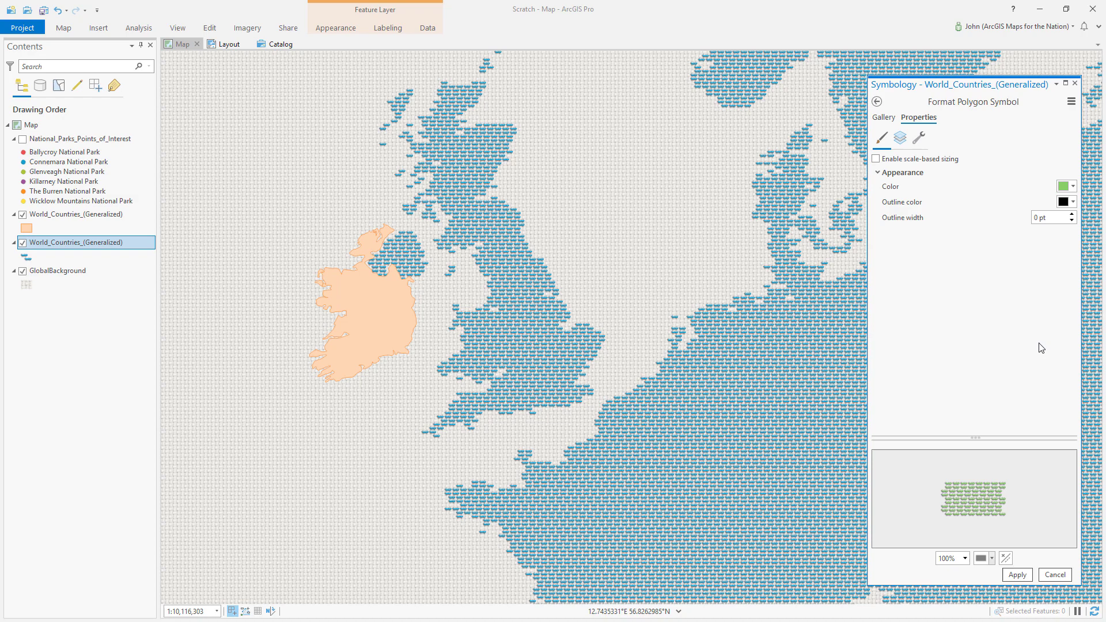
pyautogui.click(1025, 577)
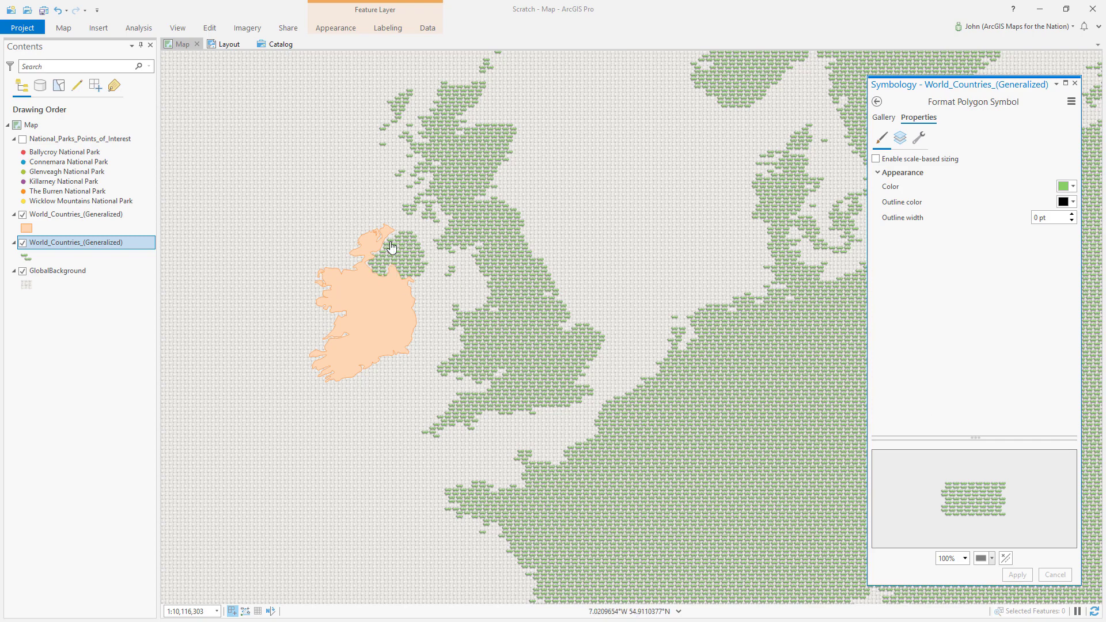
# - Give Ireland a fir green Brick Stitch Fill and show the National_Parks_Points_of_Interest layer
pyautogui.click(26, 230)
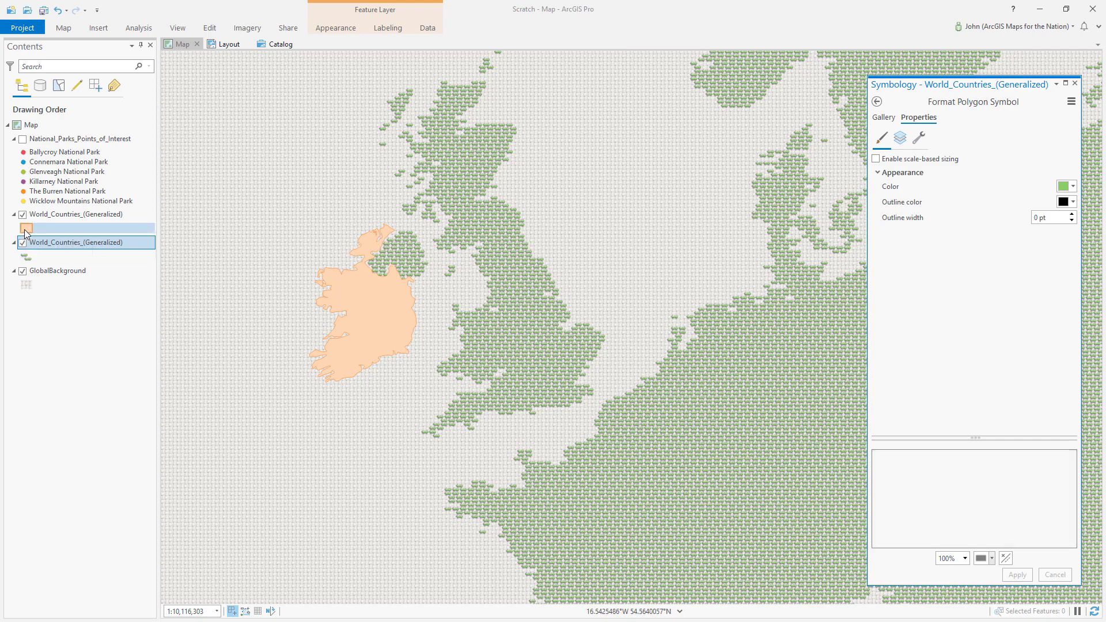
pyautogui.click(885, 118)
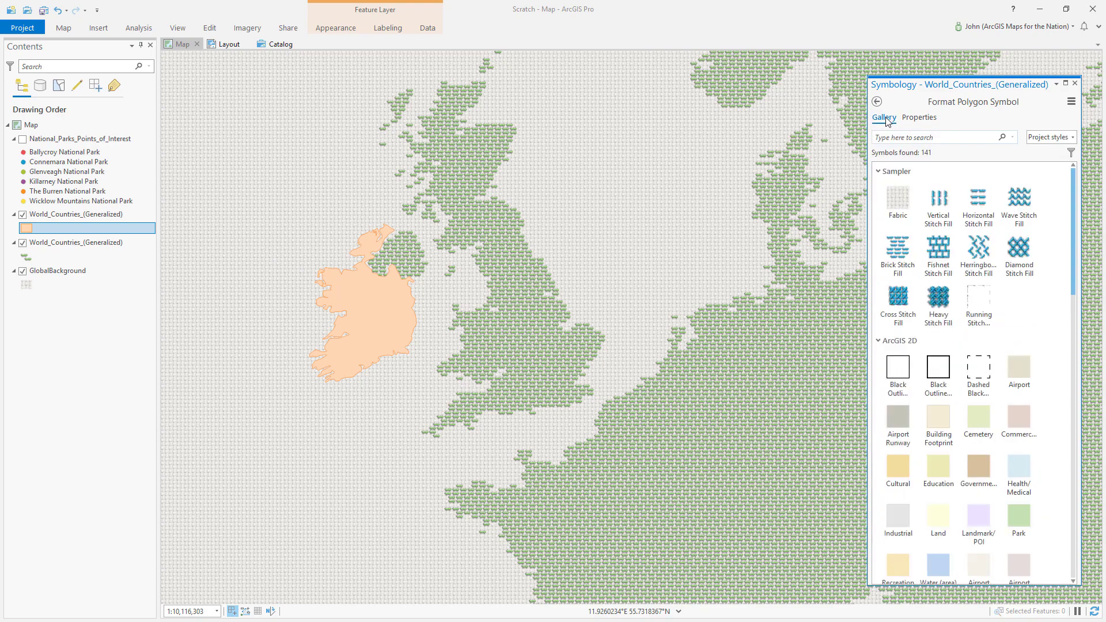
pyautogui.click(902, 258)
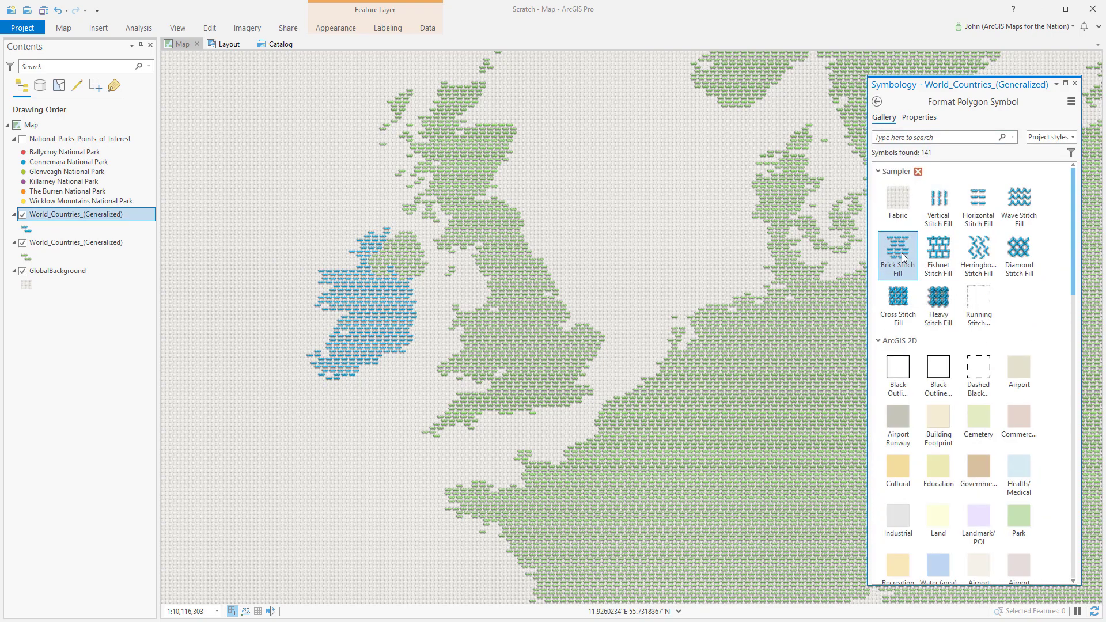
pyautogui.click(918, 119)
pyautogui.click(1063, 187)
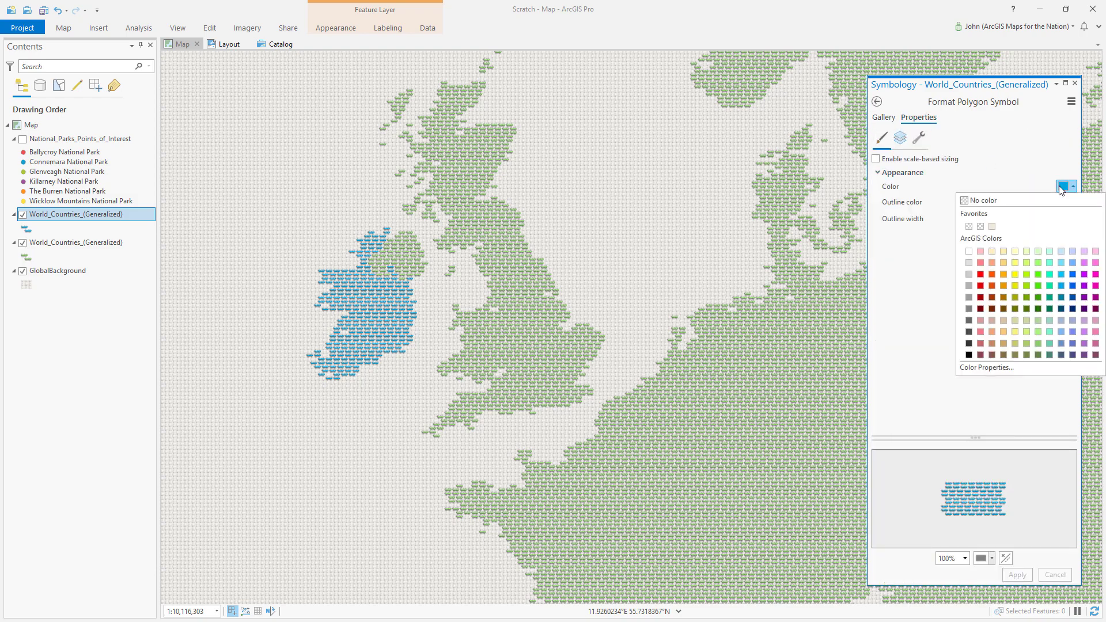
pyautogui.click(1050, 309)
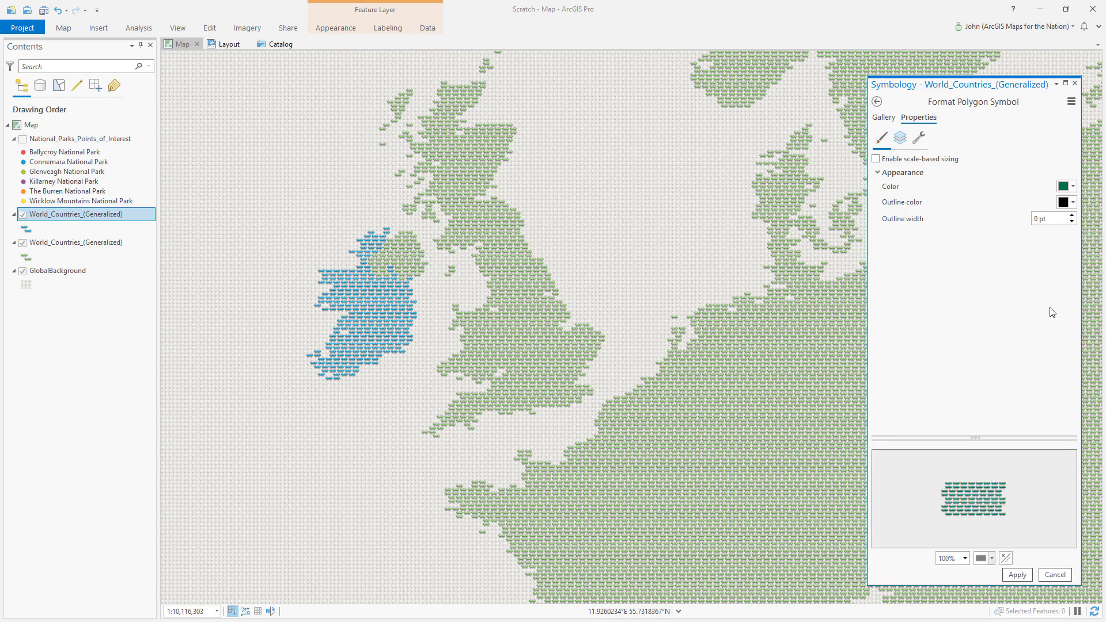
pyautogui.click(1024, 576)
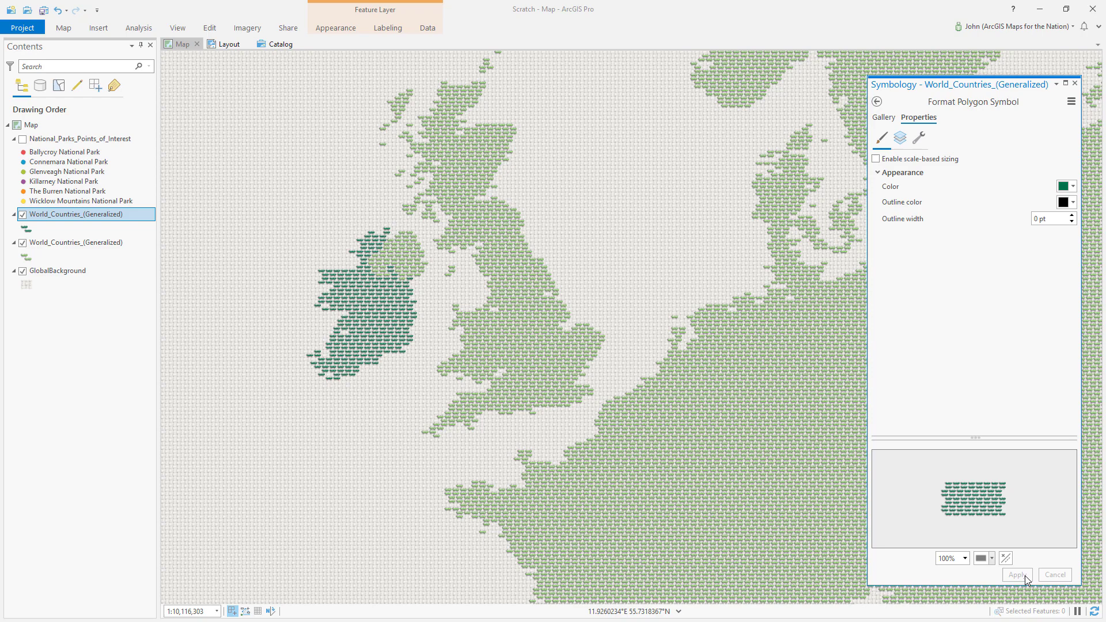
pyautogui.click(23, 139)
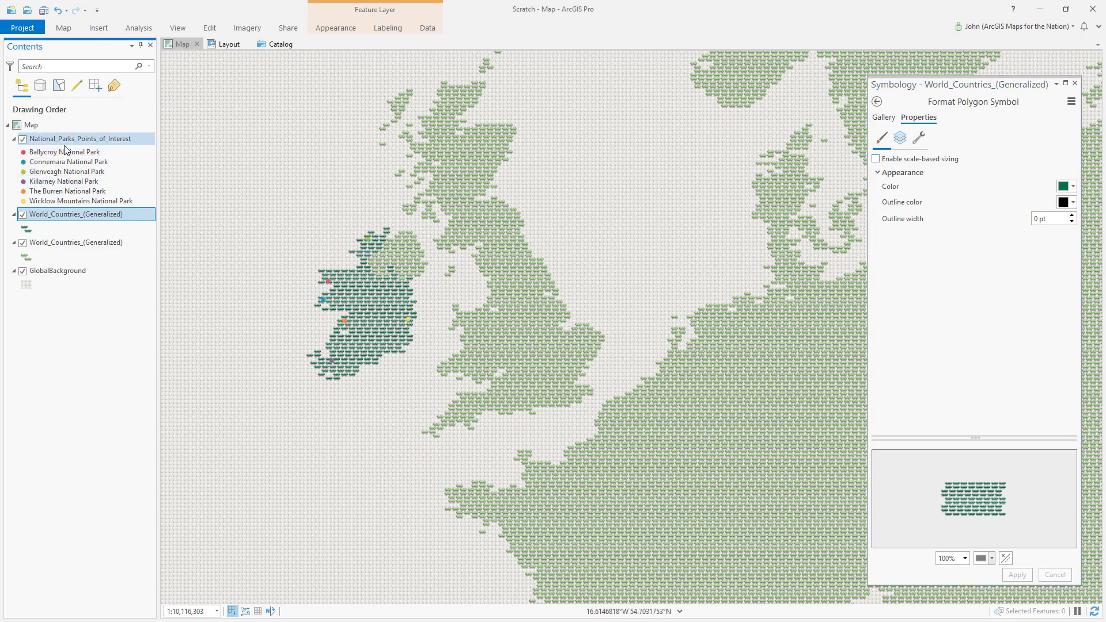
# - Switch the parks layer to Single Symbol with an orange Plus Stitch Point marker
pyautogui.click(145, 143)
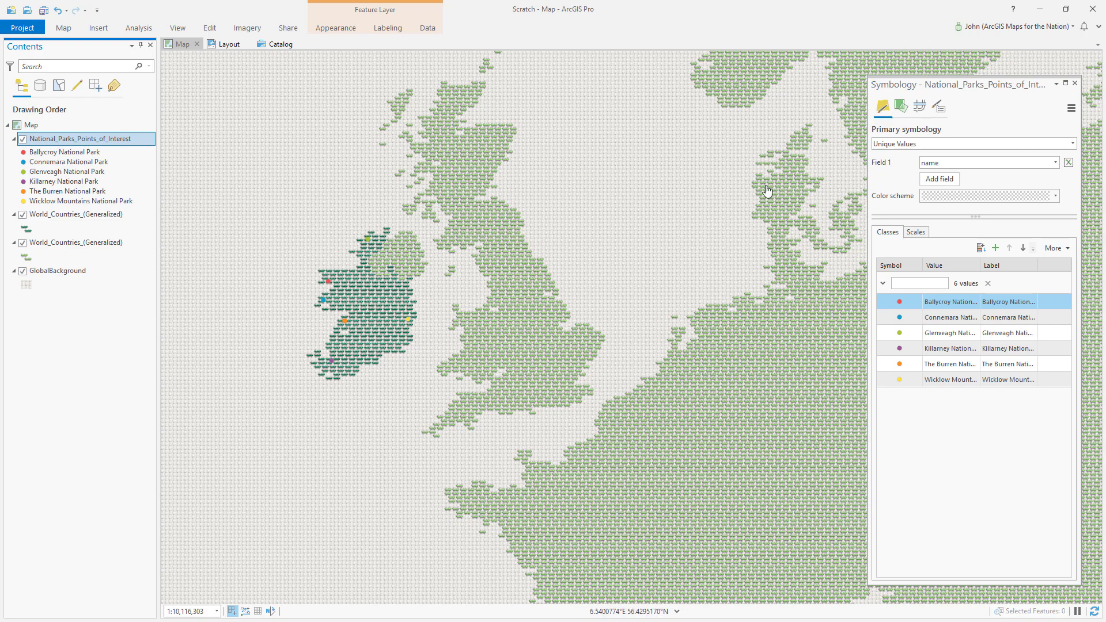
pyautogui.click(1073, 144)
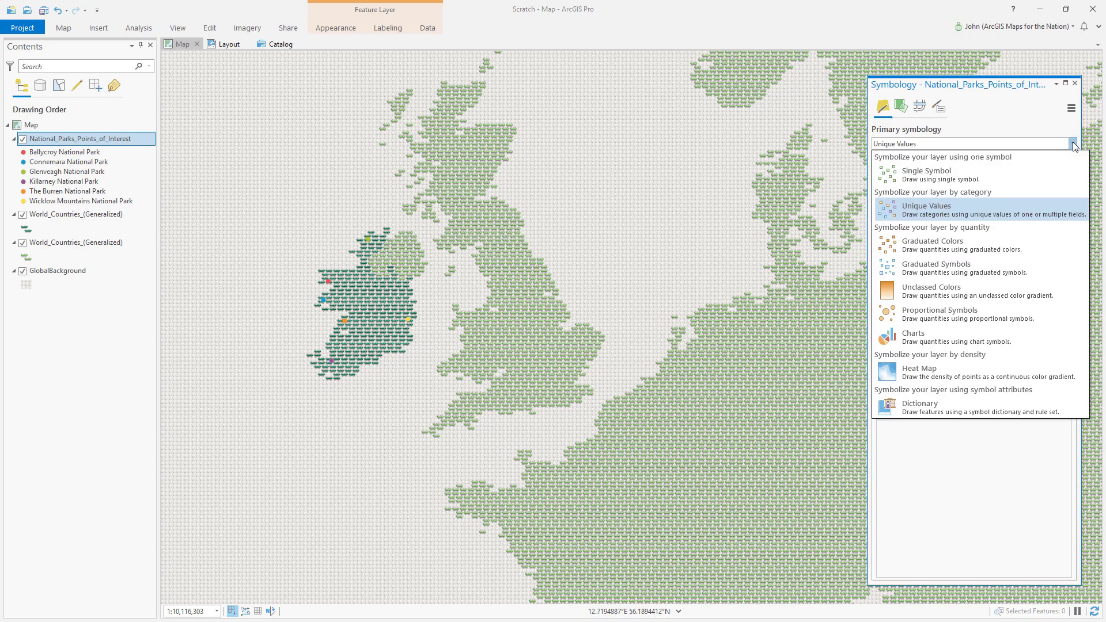
pyautogui.click(922, 175)
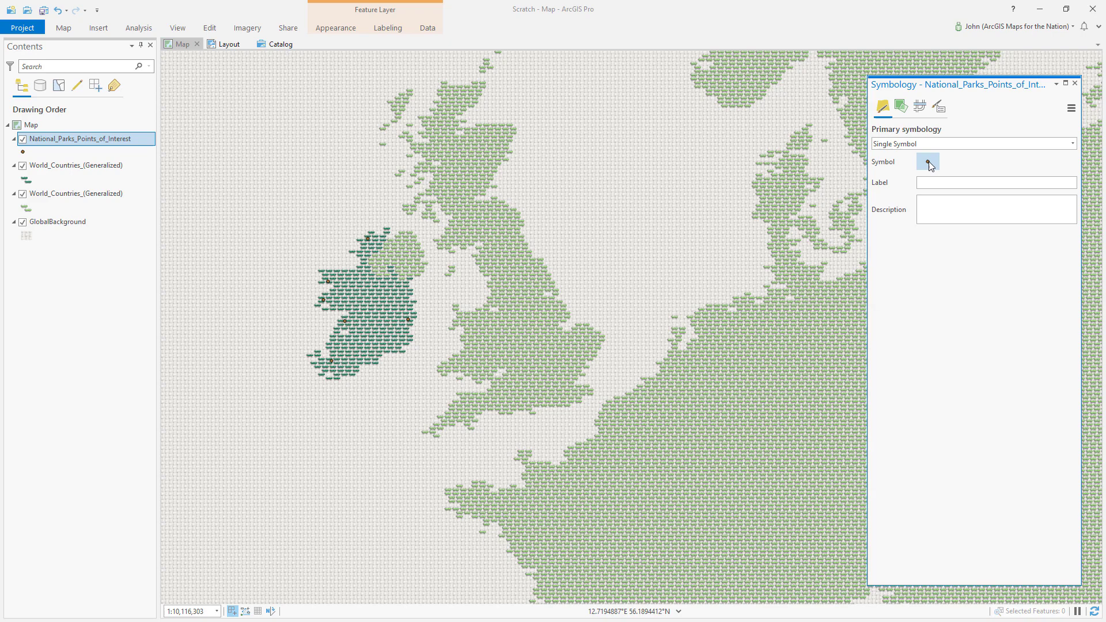
pyautogui.click(928, 163)
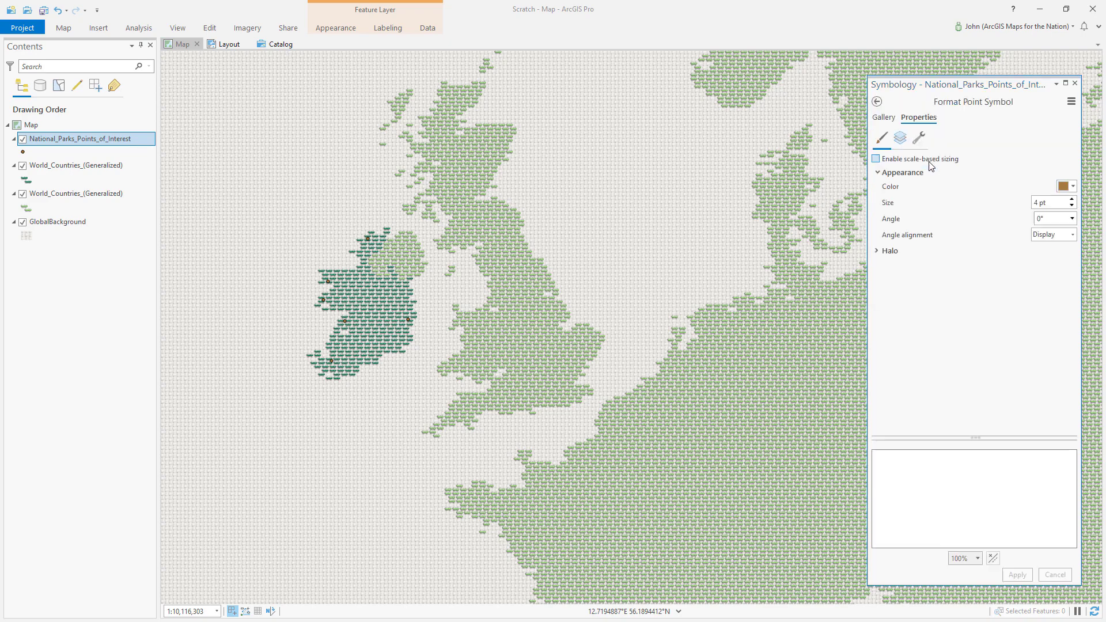
pyautogui.click(891, 121)
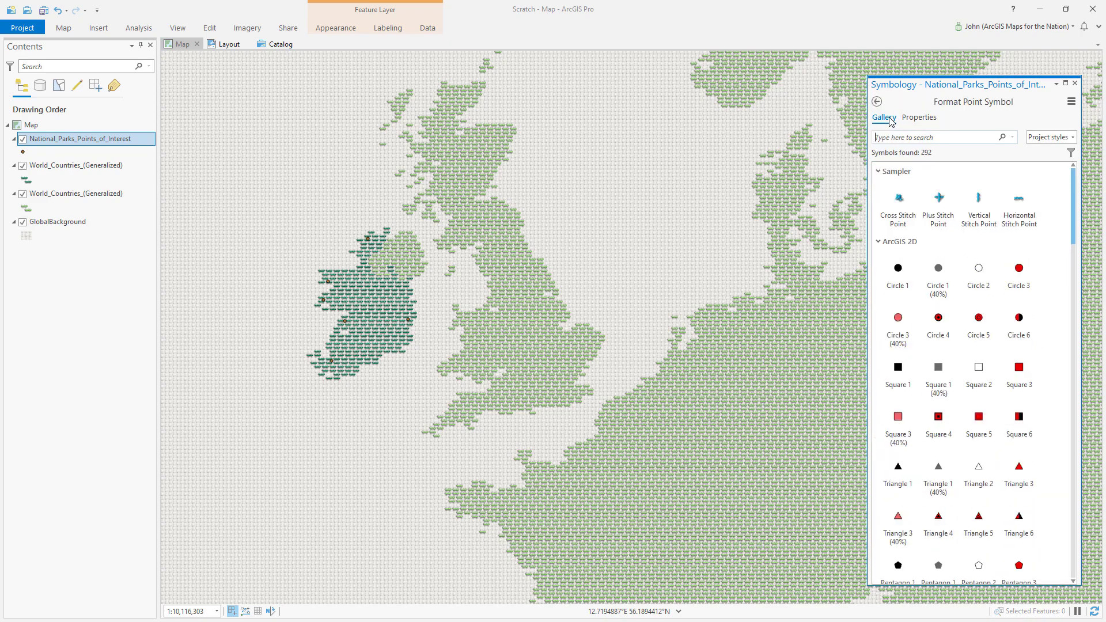
pyautogui.click(940, 199)
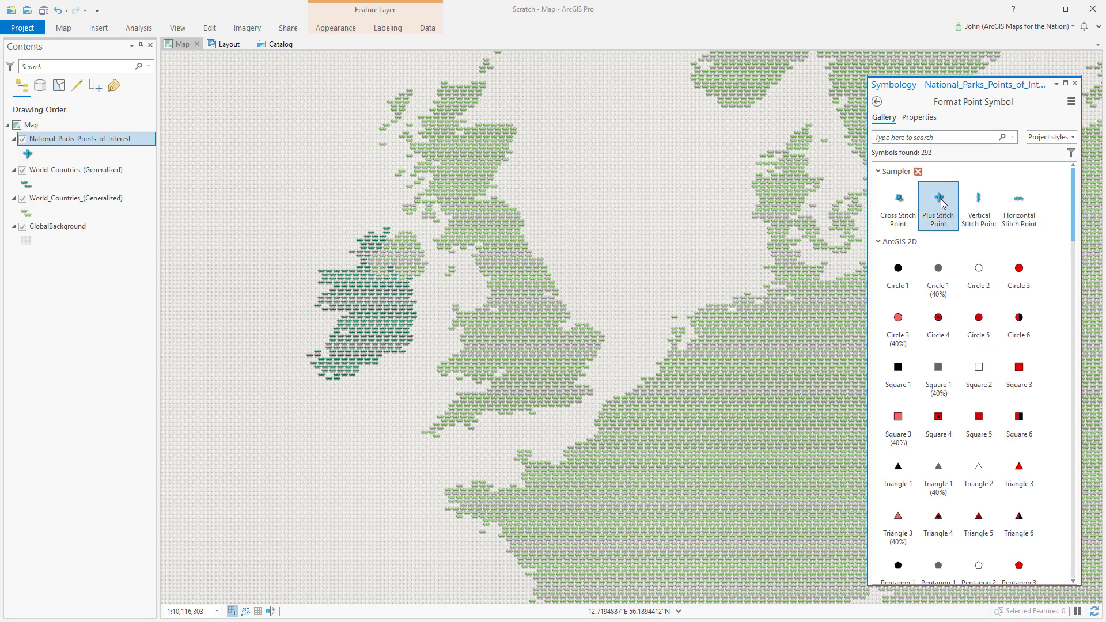
pyautogui.click(917, 119)
pyautogui.click(1064, 187)
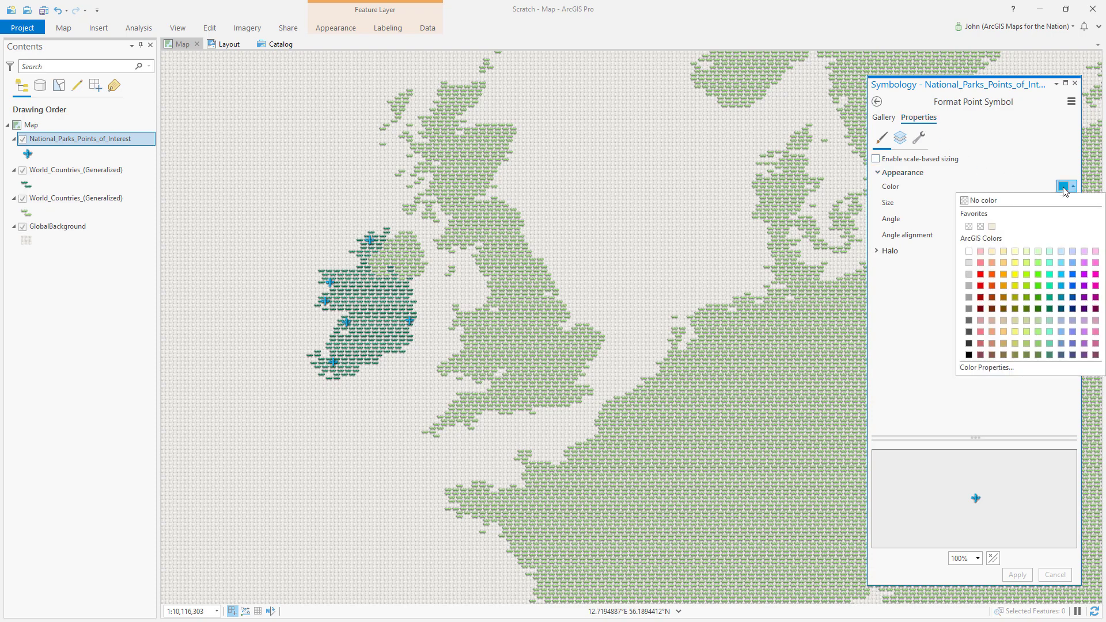
pyautogui.click(1004, 286)
pyautogui.click(1028, 575)
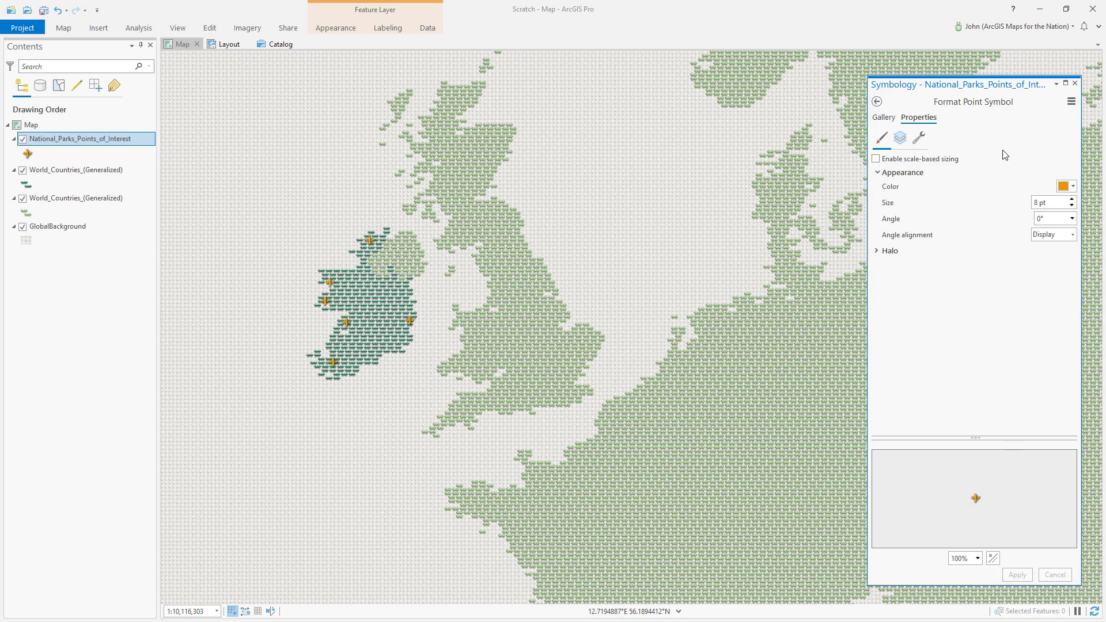
# - Turn on park name labels using a tiny paper-label text style
pyautogui.click(1074, 84)
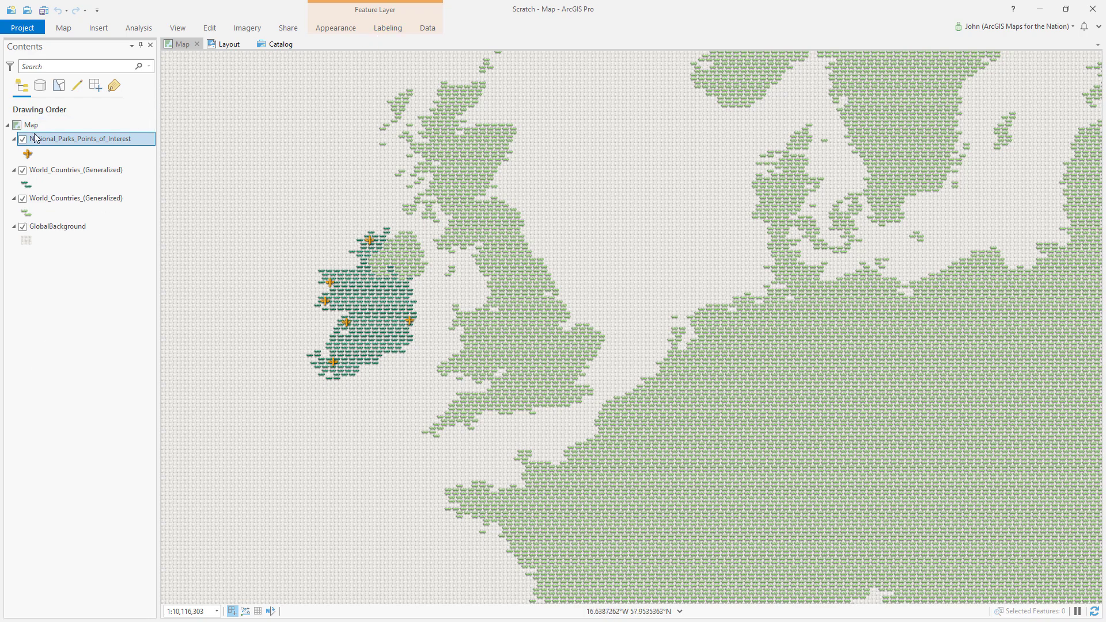
pyautogui.click(388, 29)
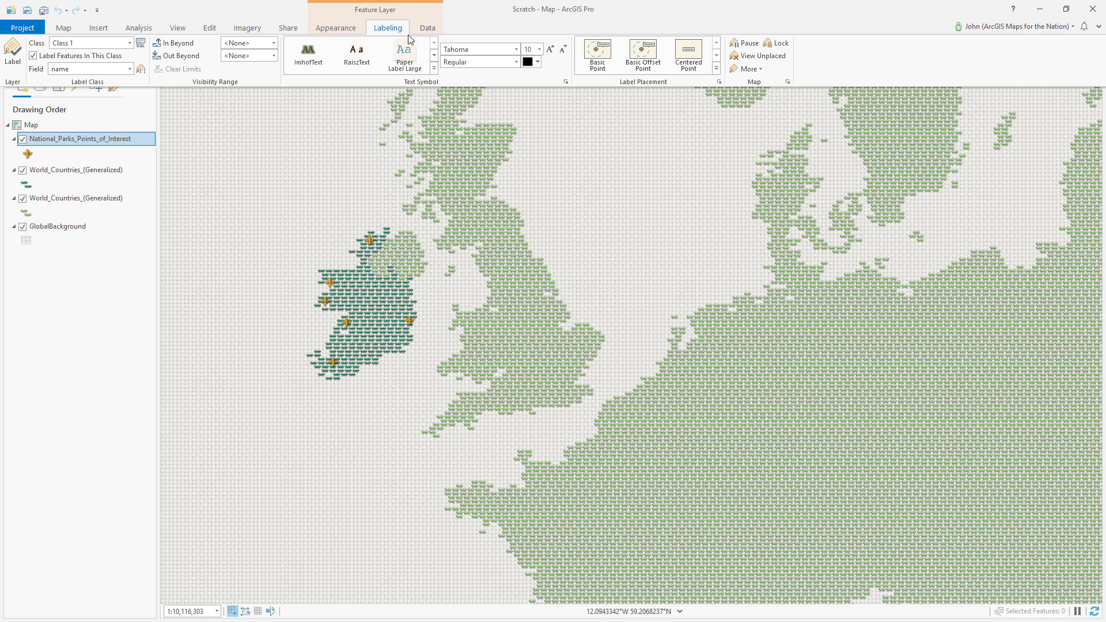
pyautogui.click(434, 56)
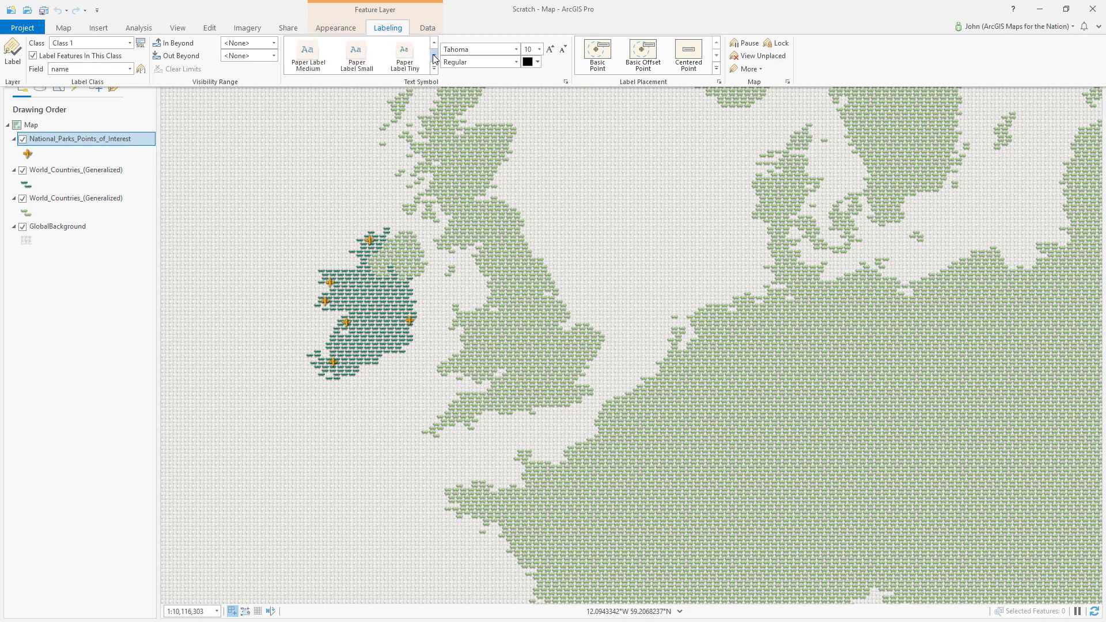
pyautogui.click(402, 51)
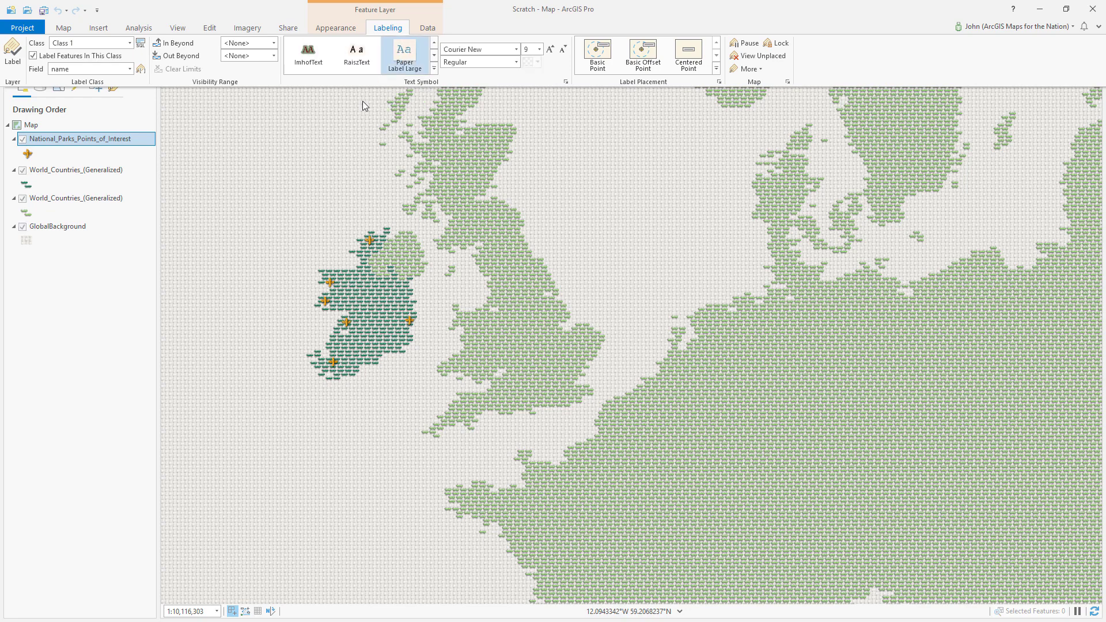
pyautogui.click(12, 61)
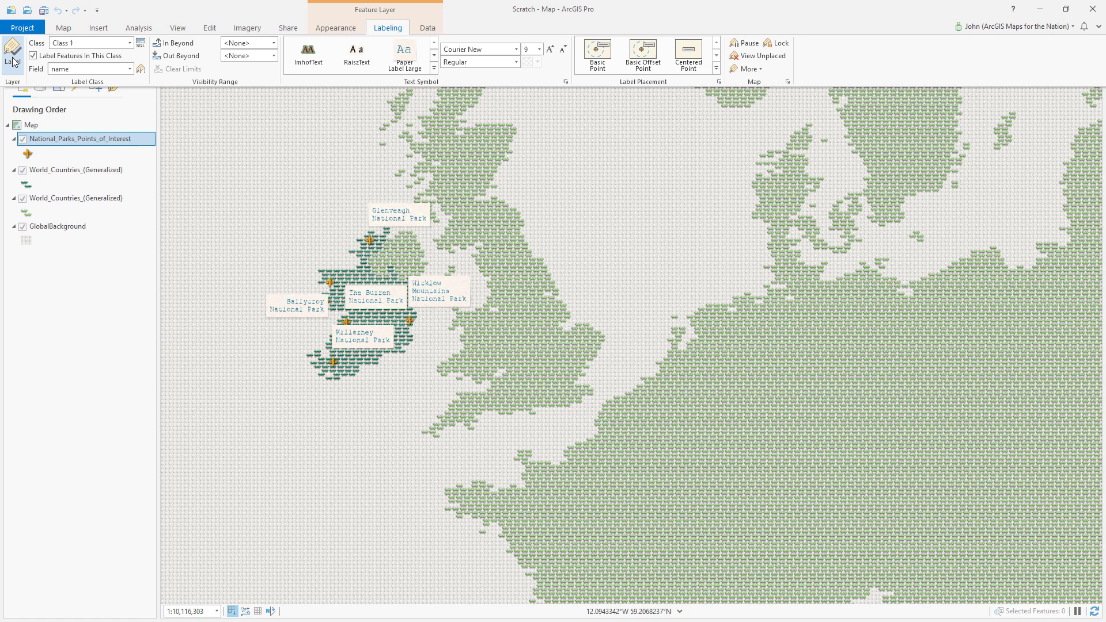
pyautogui.click(59, 309)
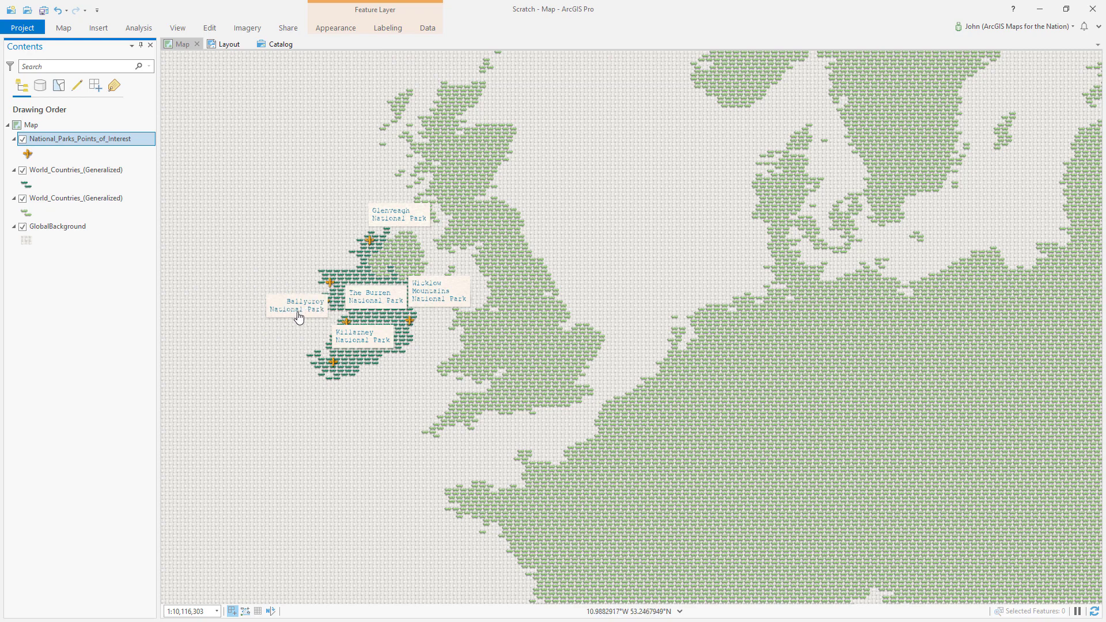
# - Reduce the park label font size to 8
pyautogui.click(386, 28)
pyautogui.click(539, 50)
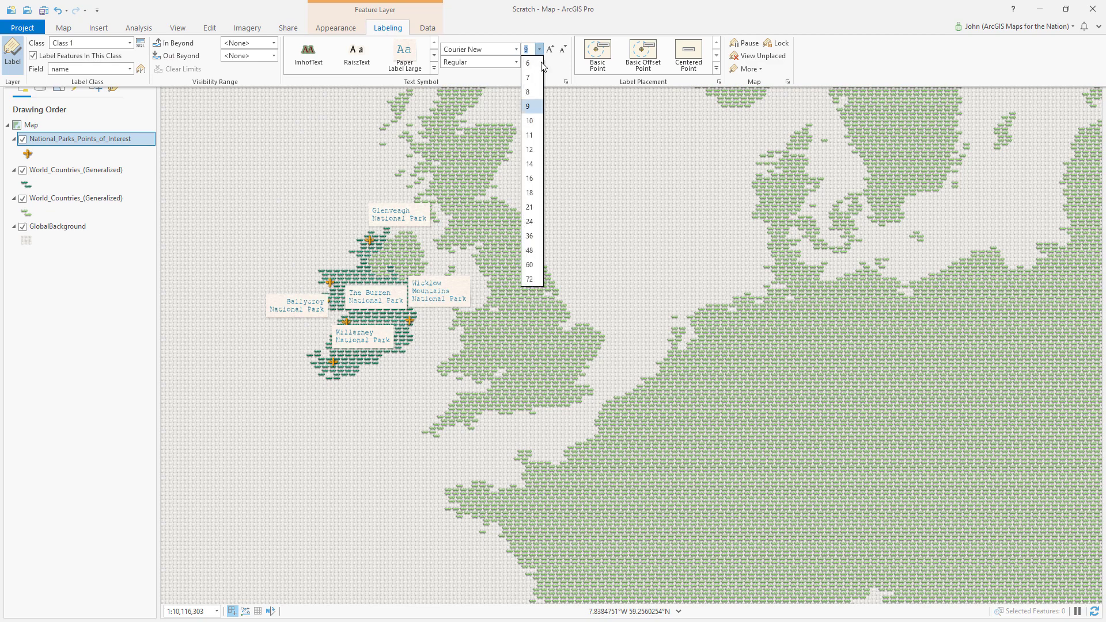
pyautogui.click(529, 92)
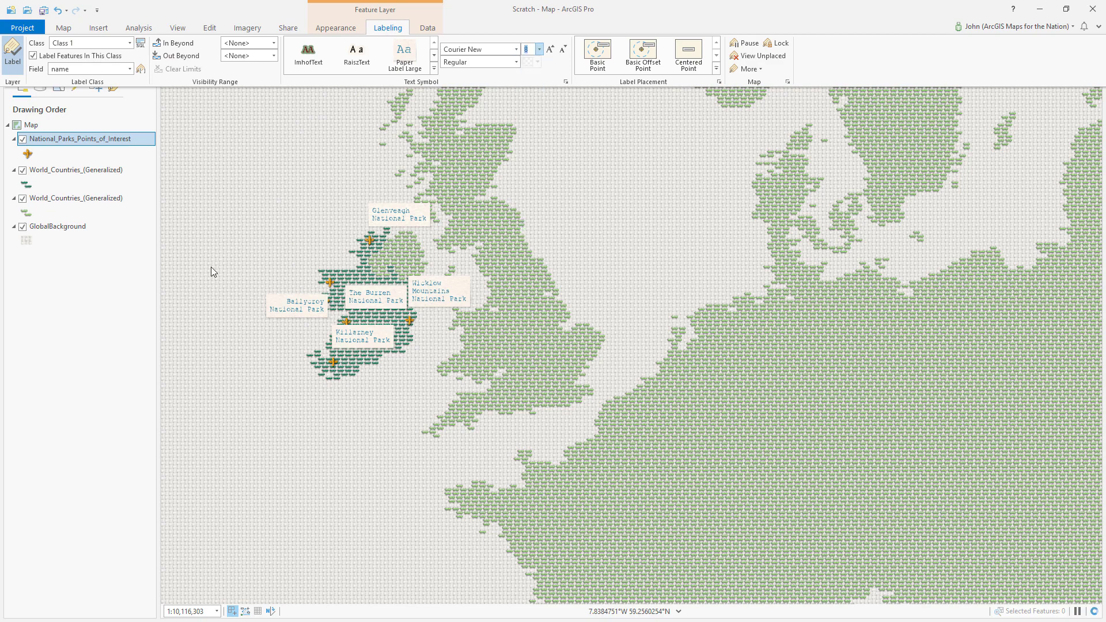
pyautogui.click(101, 299)
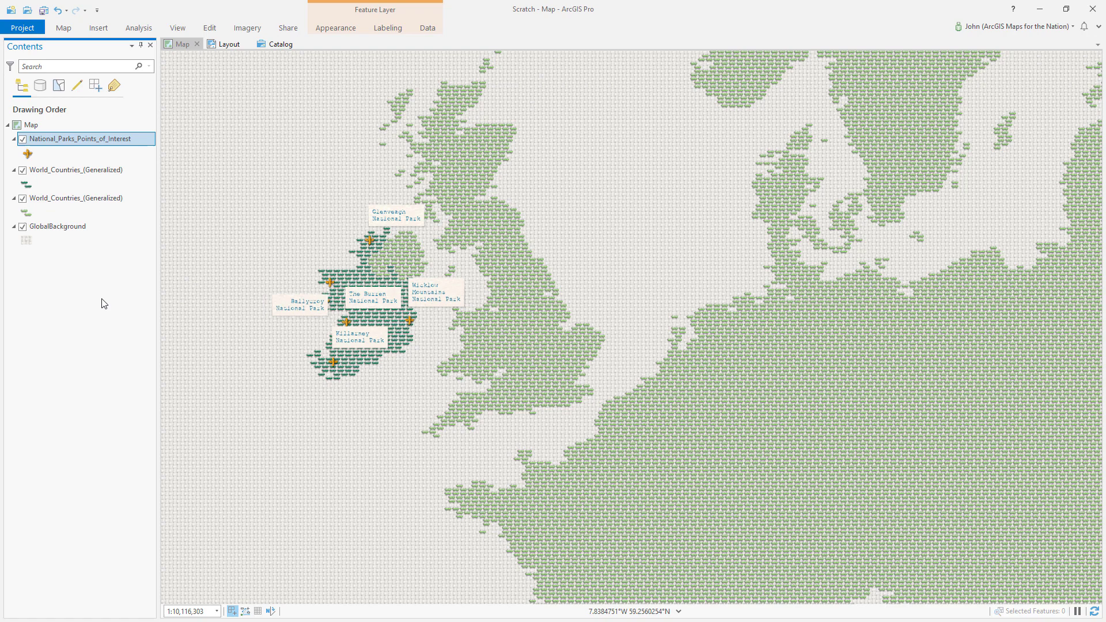
# - Activate the layout's map frame and zoom it from the world onto Ireland and Great Britain
pyautogui.click(225, 46)
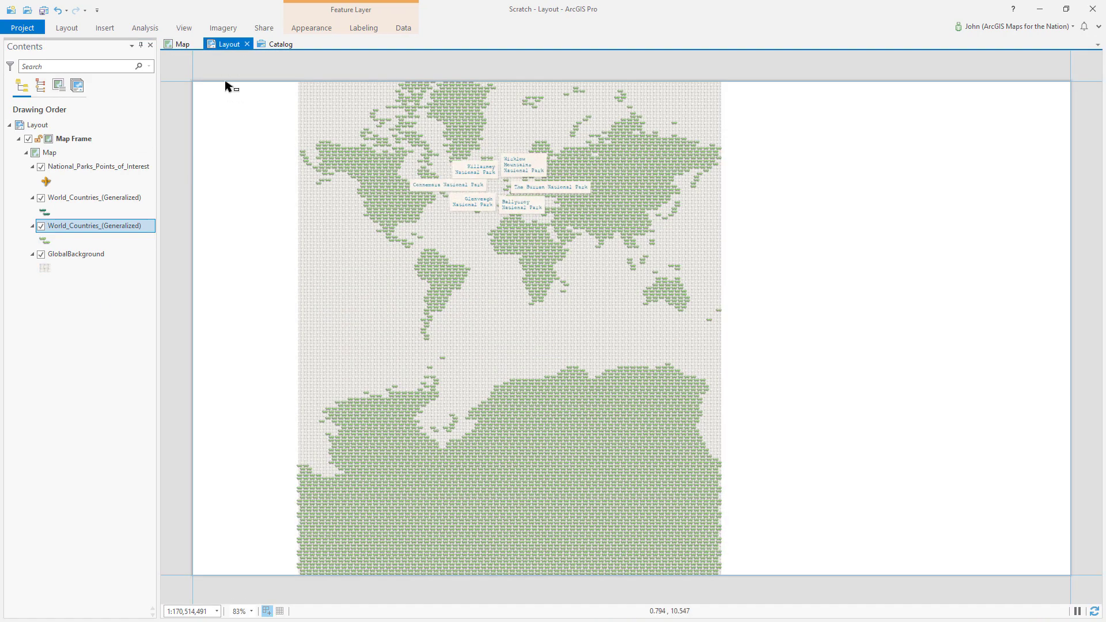
pyautogui.rightClick(106, 141)
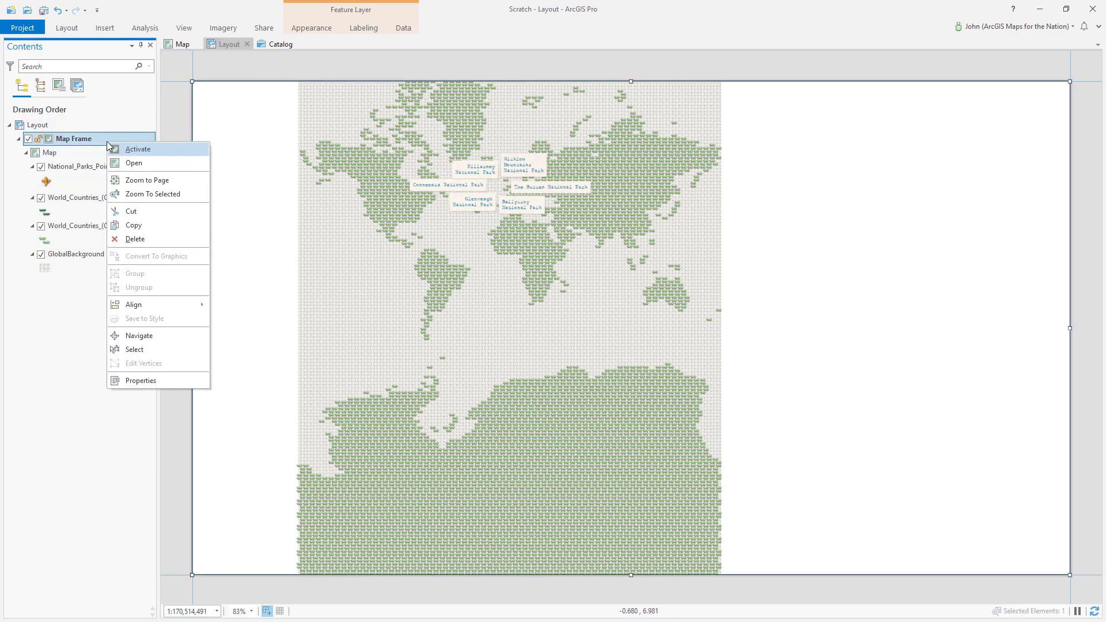
pyautogui.click(146, 150)
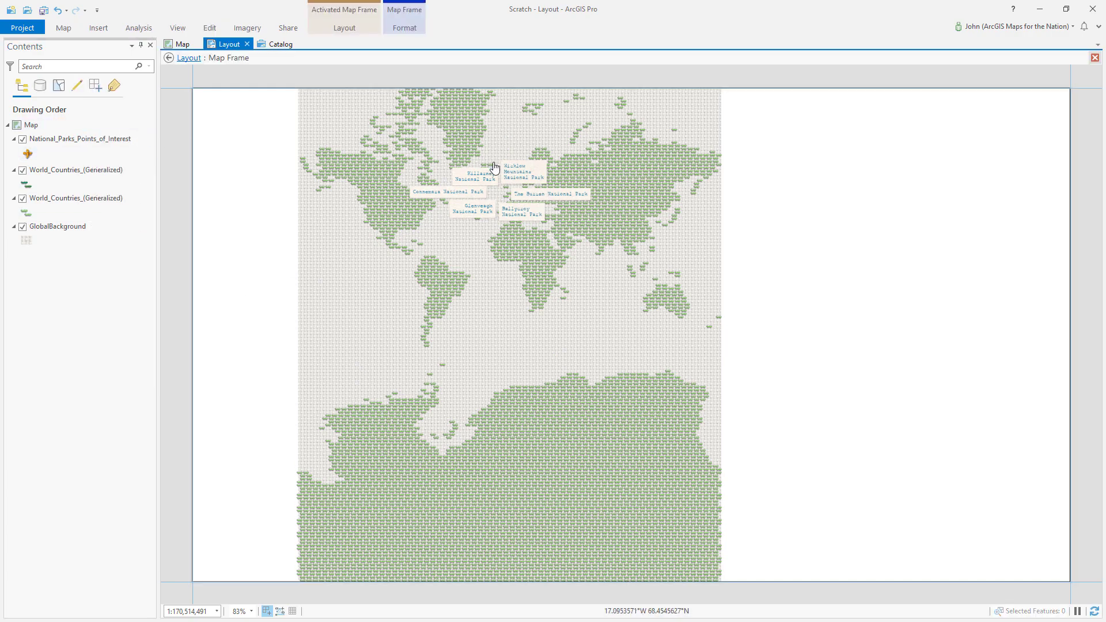
pyautogui.scroll(5, 503, 188)
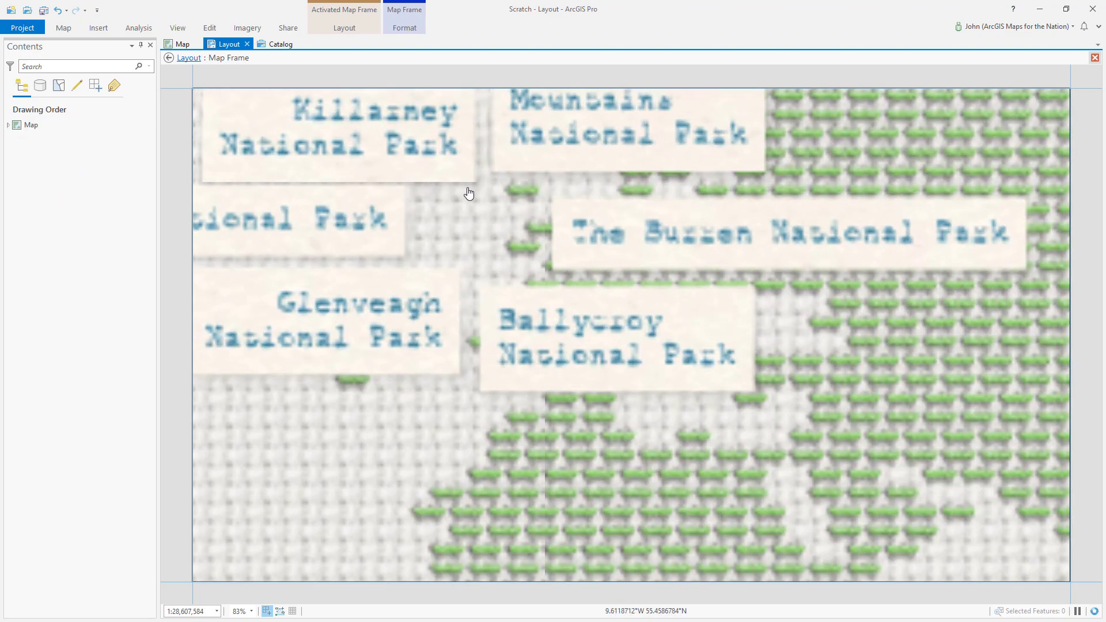
pyautogui.scroll(5, 464, 196)
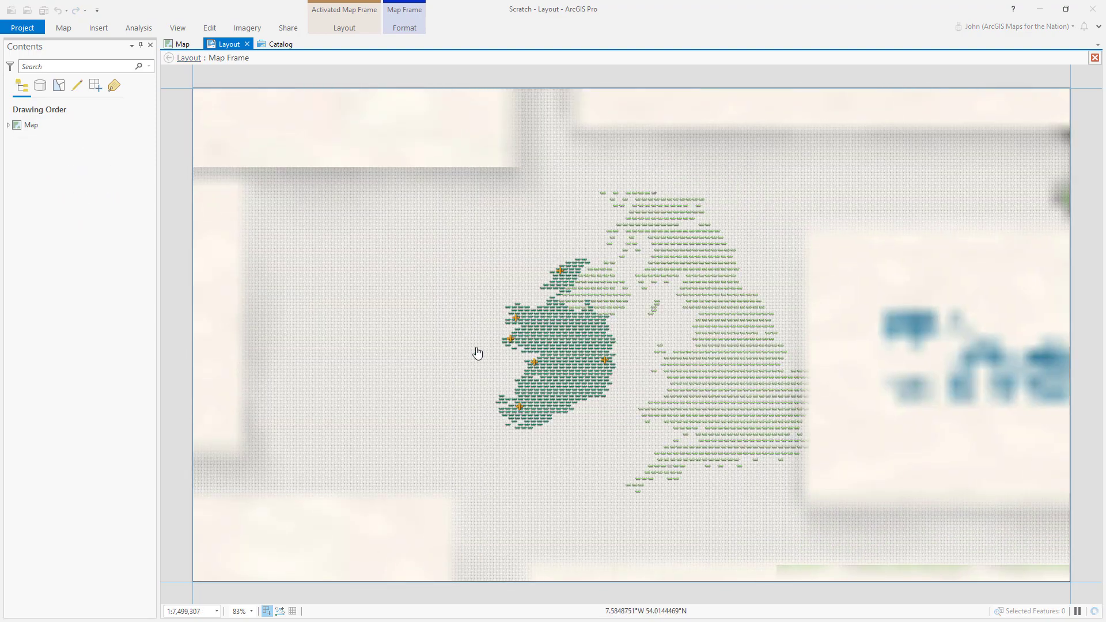
pyautogui.scroll(2, 484, 354)
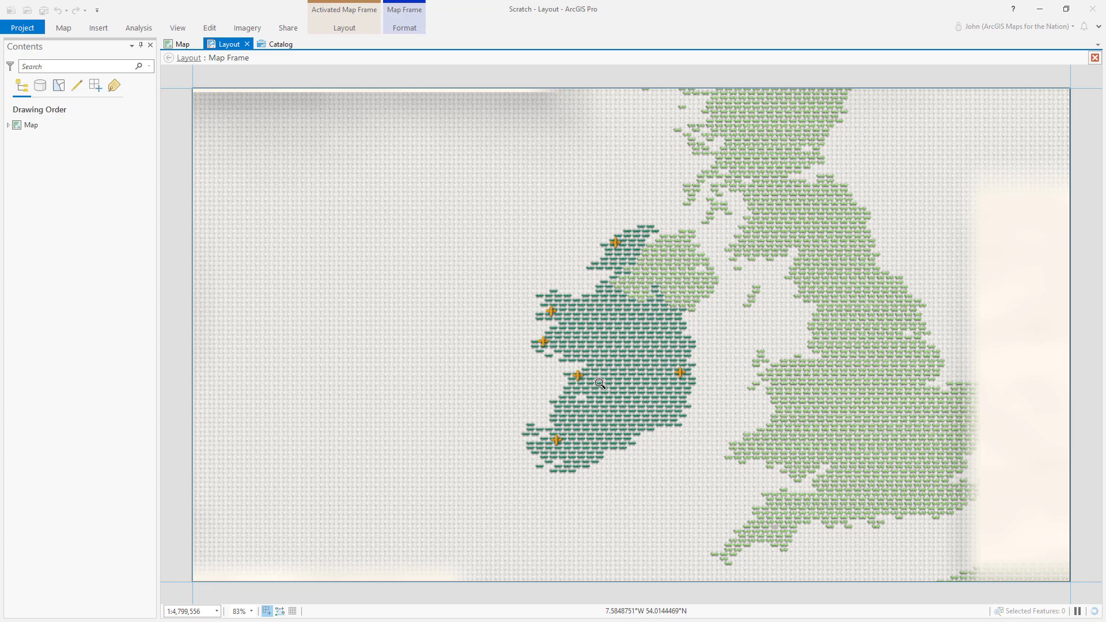
pyautogui.scroll(-1, 600, 383)
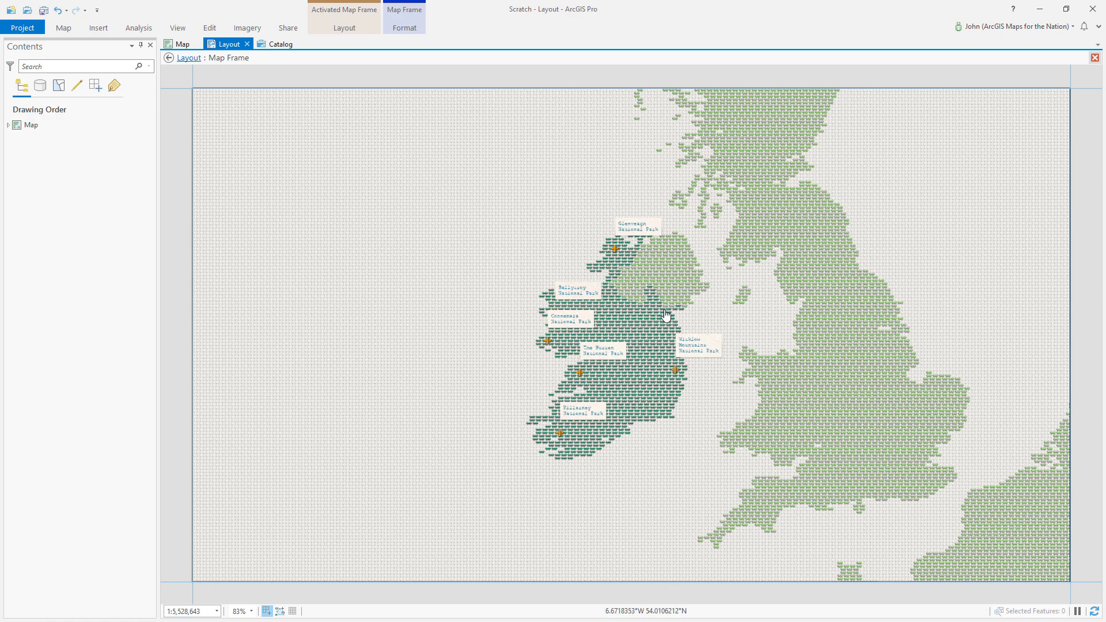
pyautogui.click(187, 58)
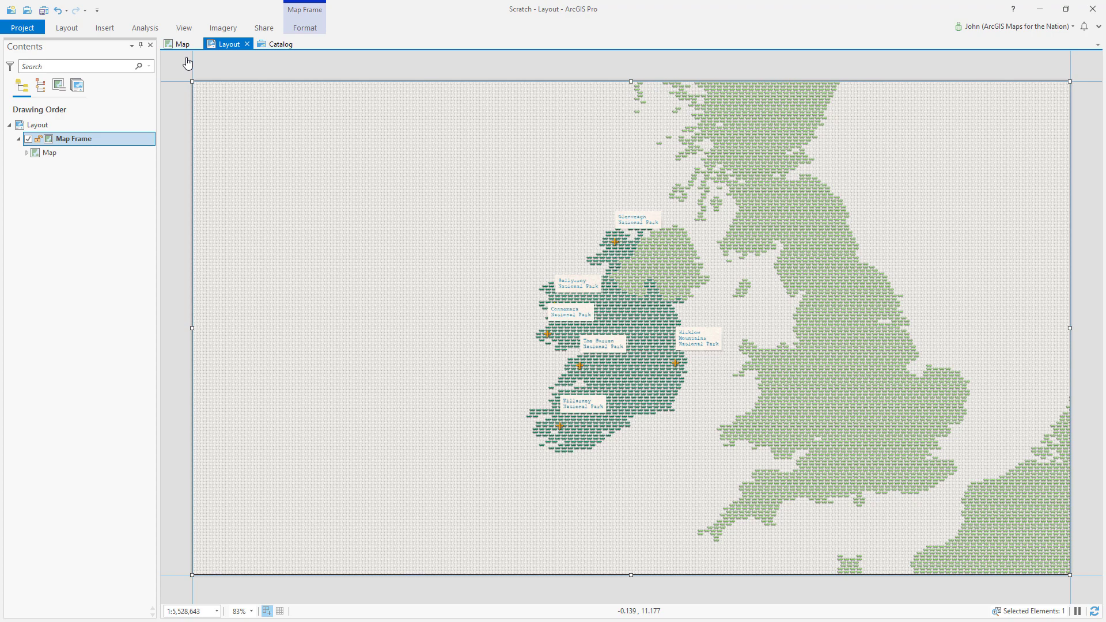
# - Insert hoopstretcher.png from Downloads and stretch it across the full layout page
pyautogui.click(104, 28)
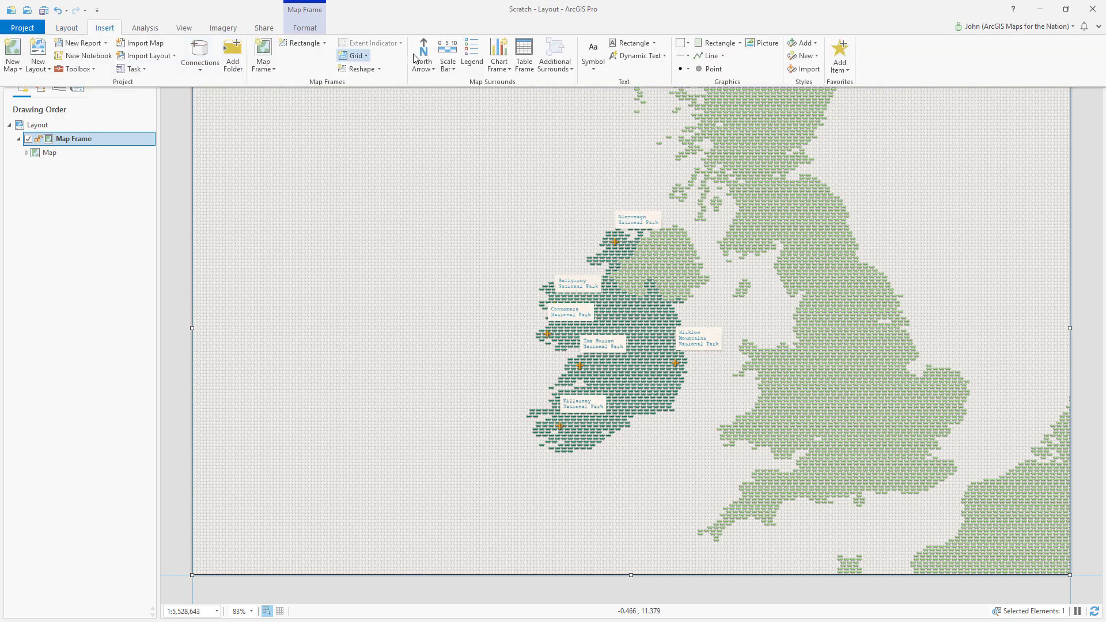
pyautogui.click(762, 44)
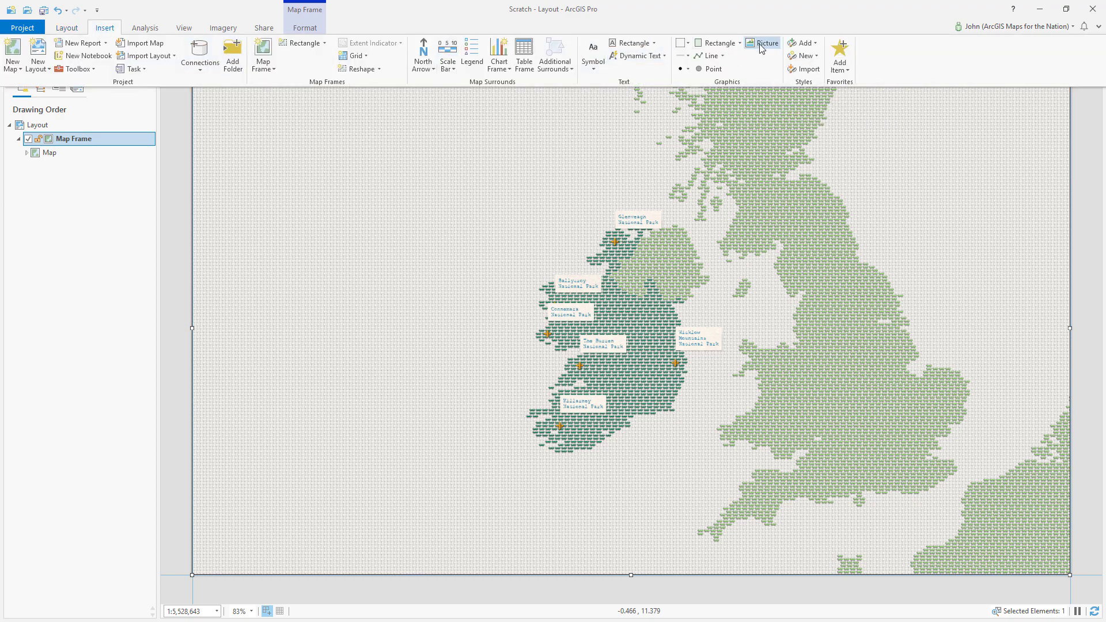
pyautogui.click(232, 103)
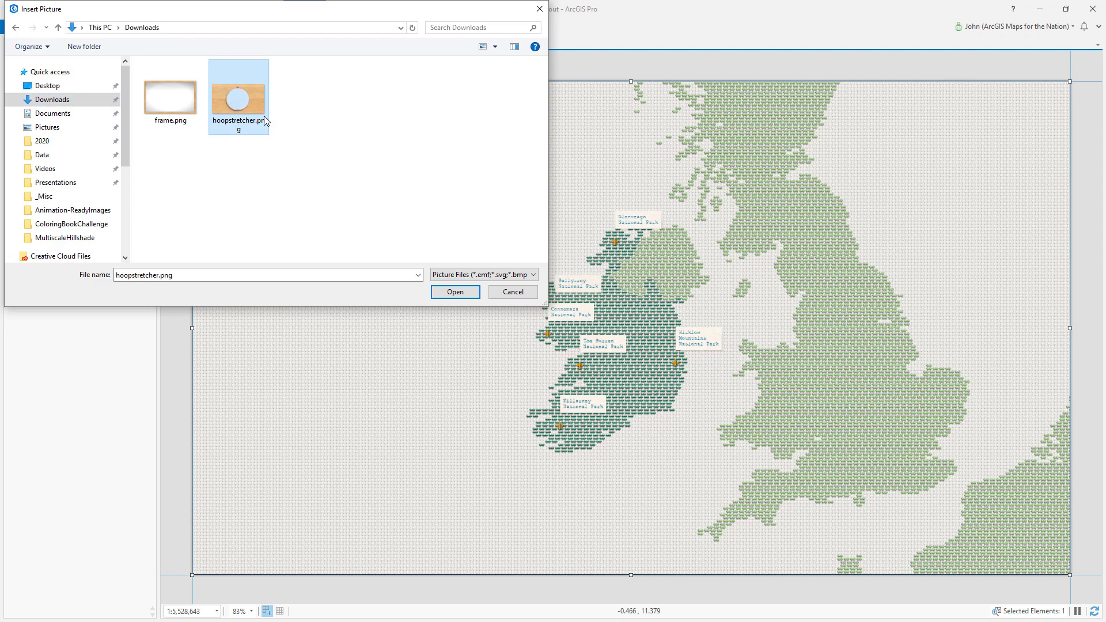
pyautogui.click(455, 293)
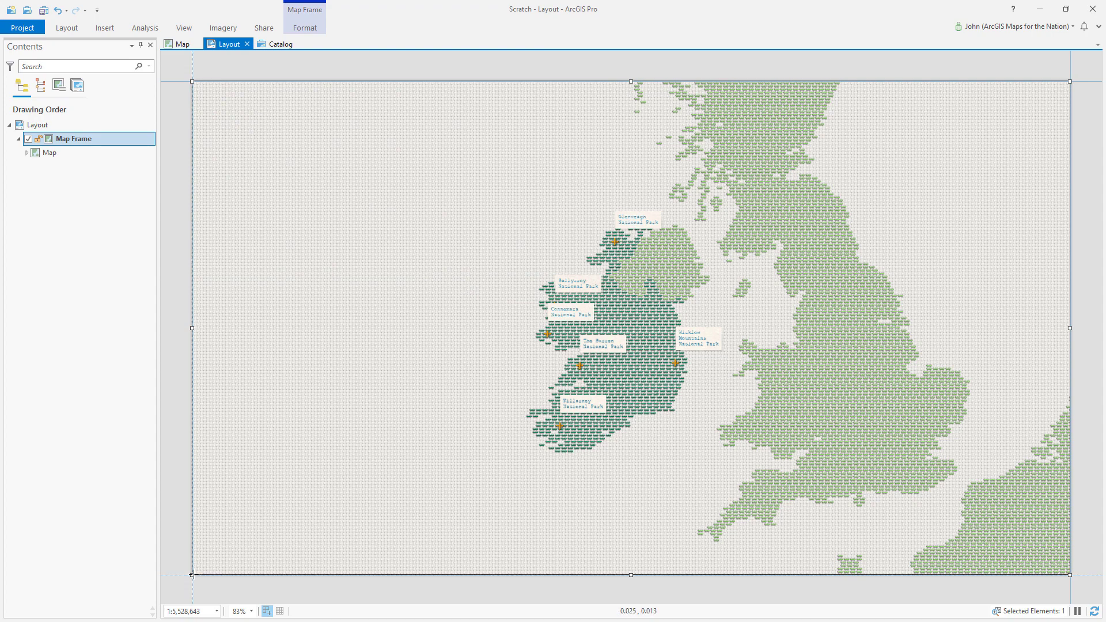
pyautogui.moveTo(198, 574); pyautogui.dragTo(1070, 82)
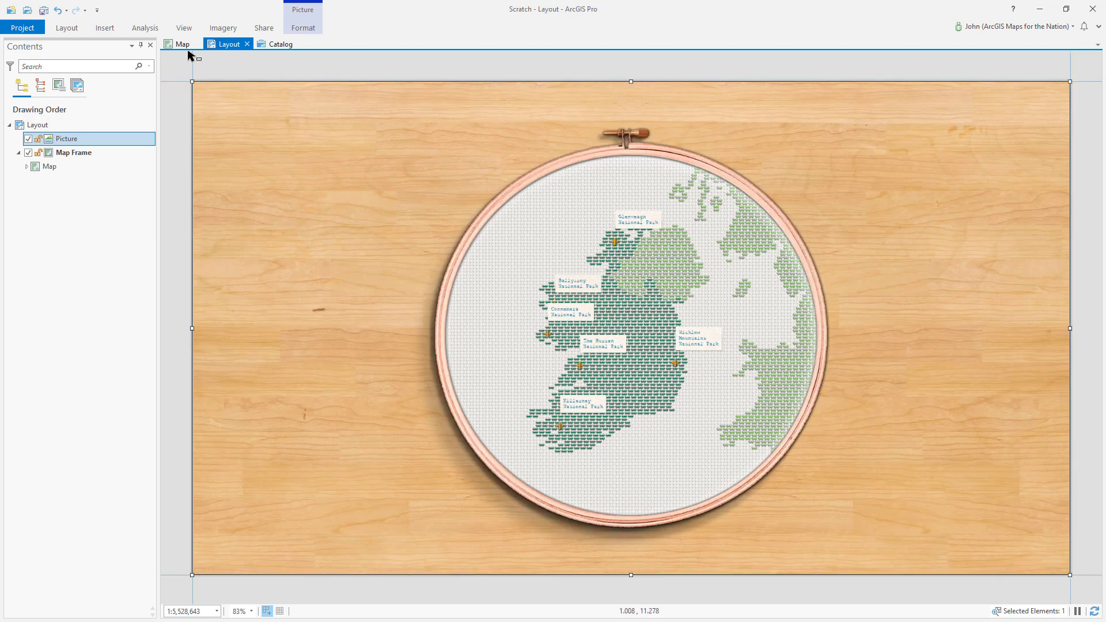
pyautogui.click(119, 251)
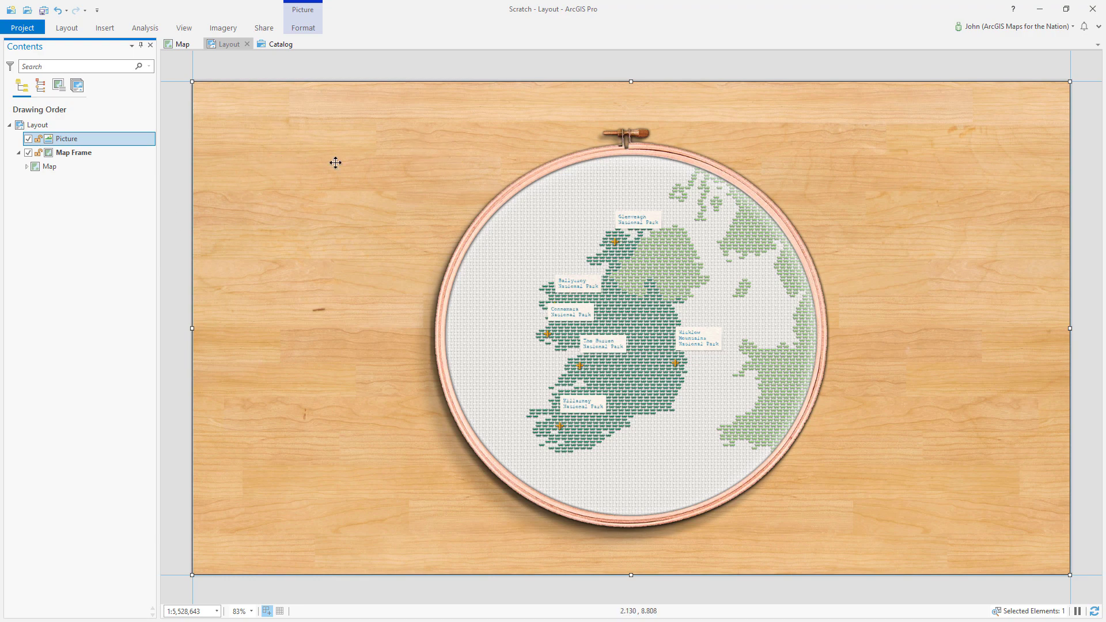
# - Draw a text rectangle near the page's upper left reading 'The National Parks of Ireland'
pyautogui.click(104, 30)
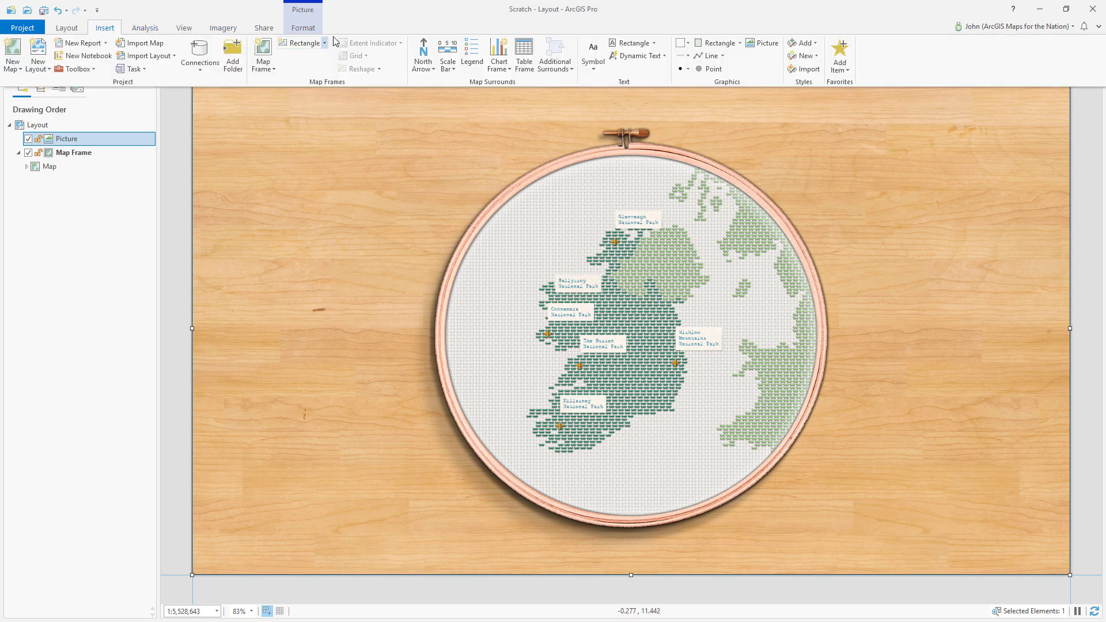
pyautogui.click(624, 49)
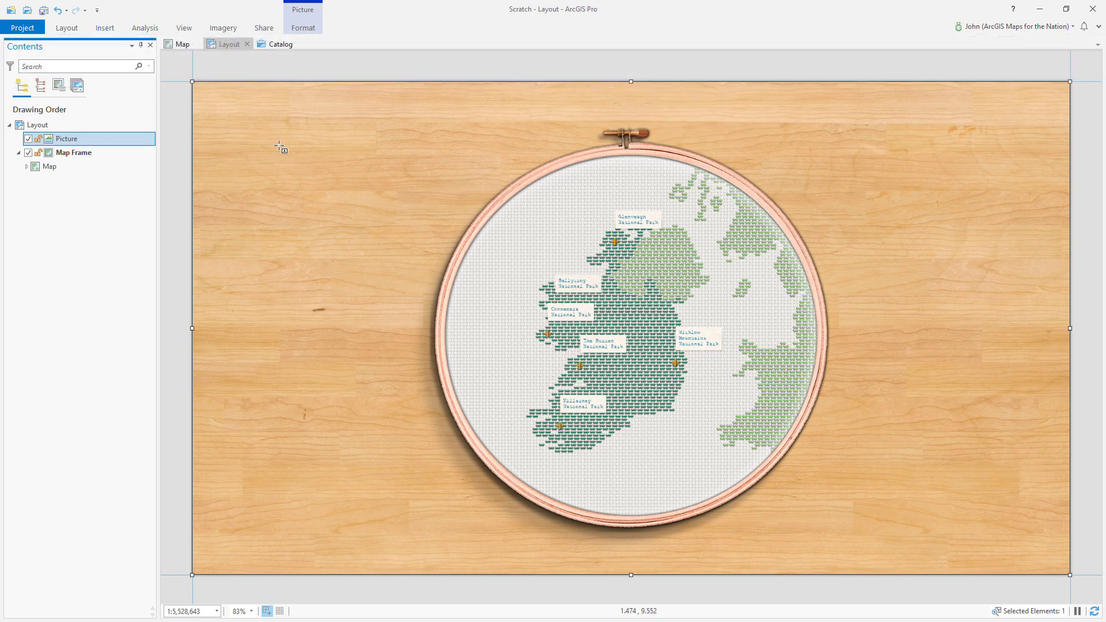
pyautogui.moveTo(252, 133); pyautogui.dragTo(459, 167)
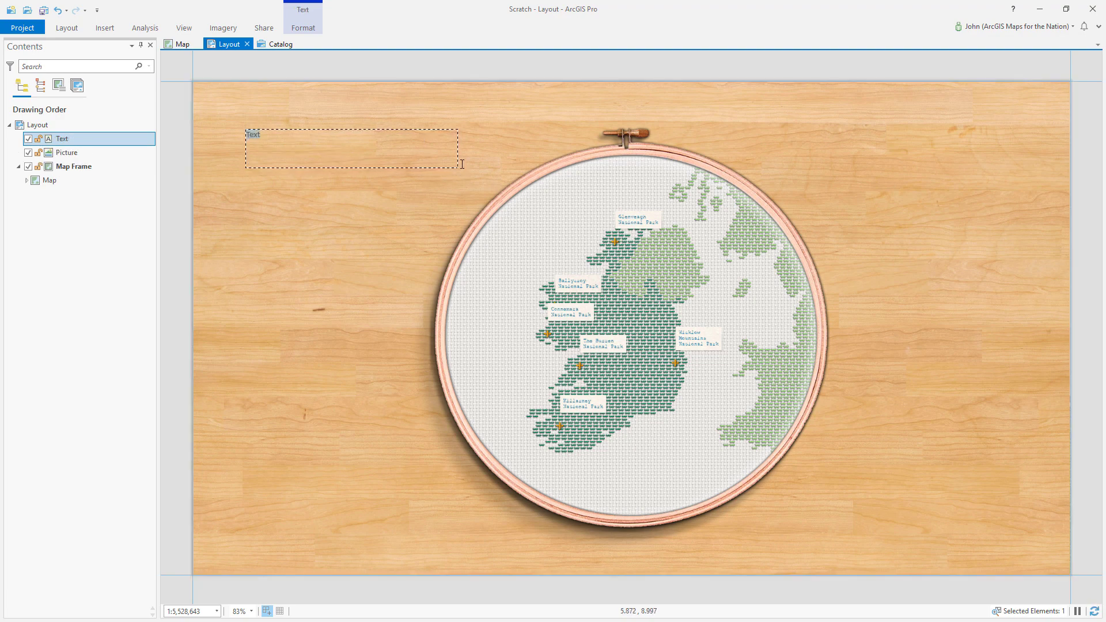
pyautogui.write('The National Parks of Ireland')
pyautogui.click(89, 125)
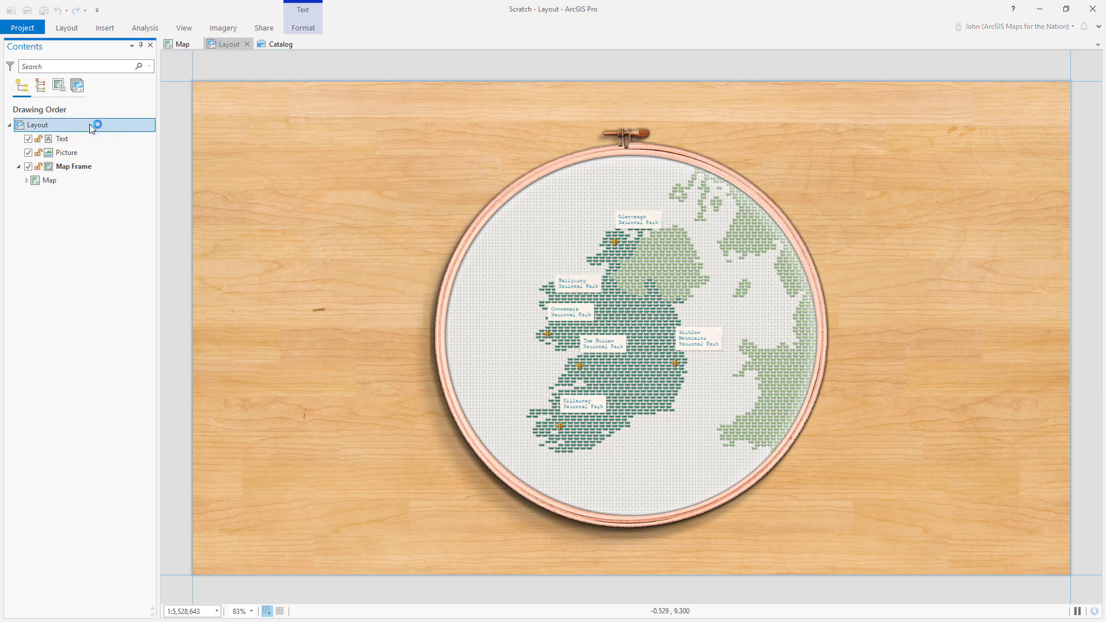
pyautogui.click(91, 142)
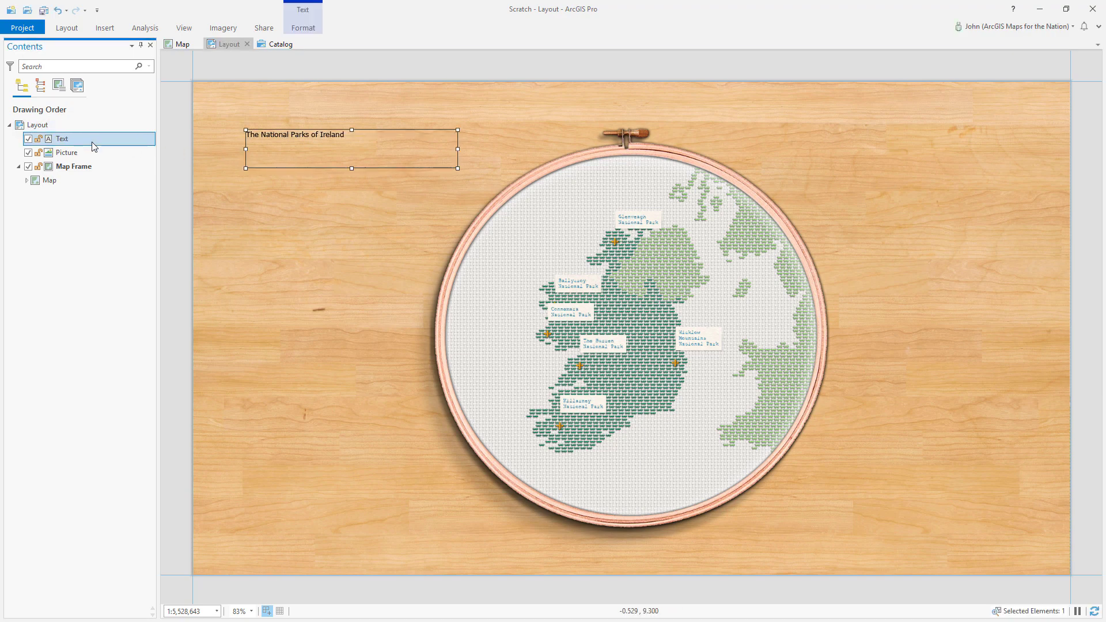
# - Apply the RaiszText style to the title, move it toward the hoop and tilt it slightly
pyautogui.click(299, 30)
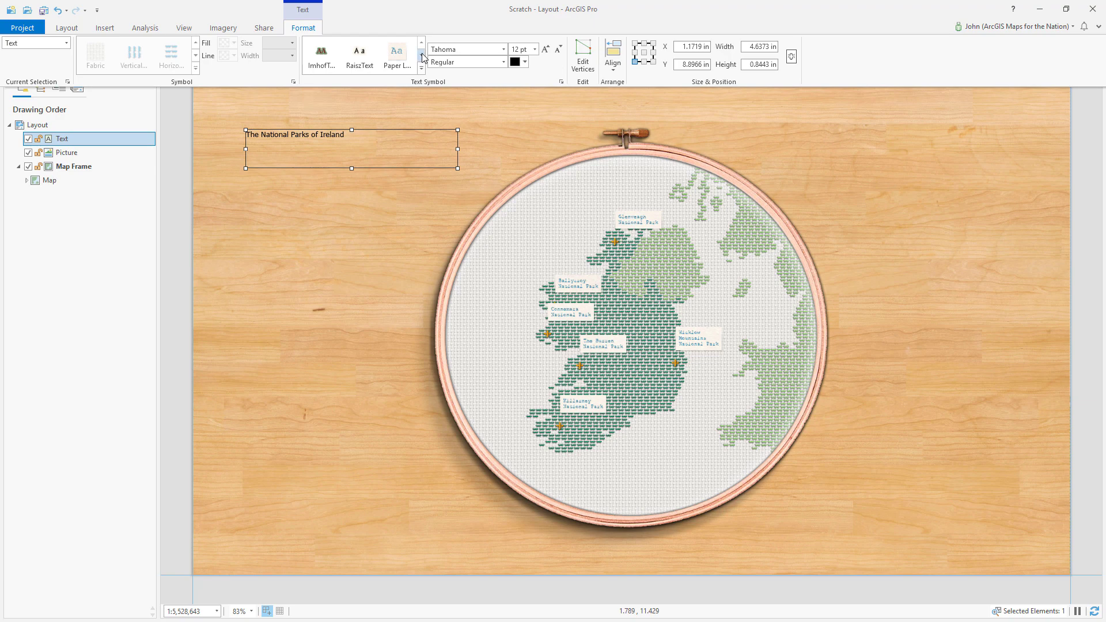
pyautogui.click(364, 61)
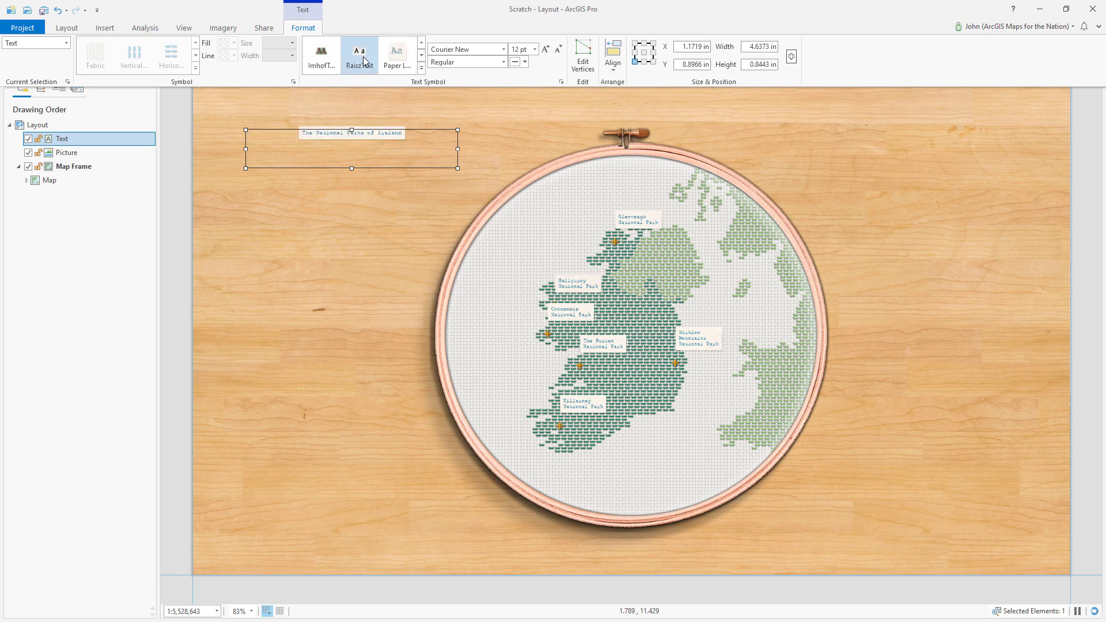
pyautogui.click(369, 136)
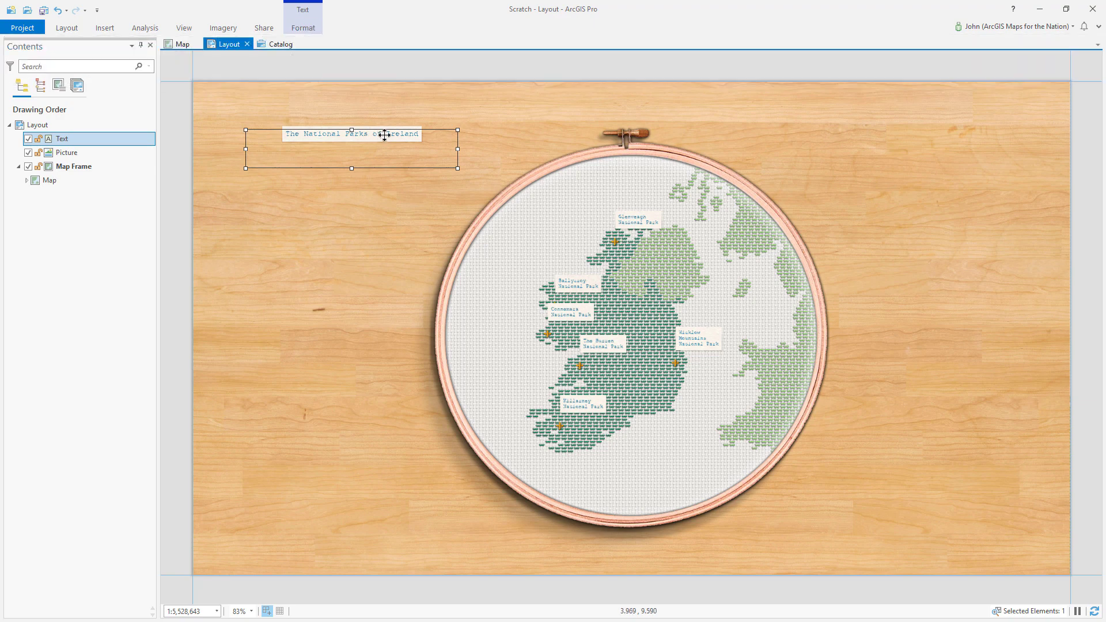
pyautogui.moveTo(382, 137); pyautogui.dragTo(453, 146)
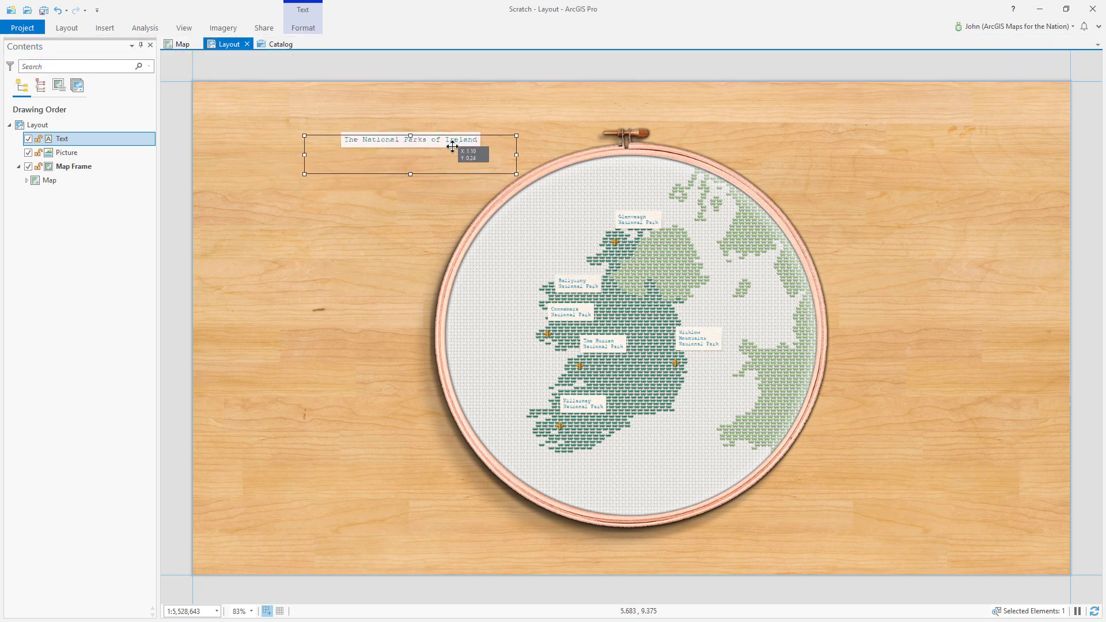
pyautogui.moveTo(524, 131); pyautogui.dragTo(522, 127)
pyautogui.click(226, 75)
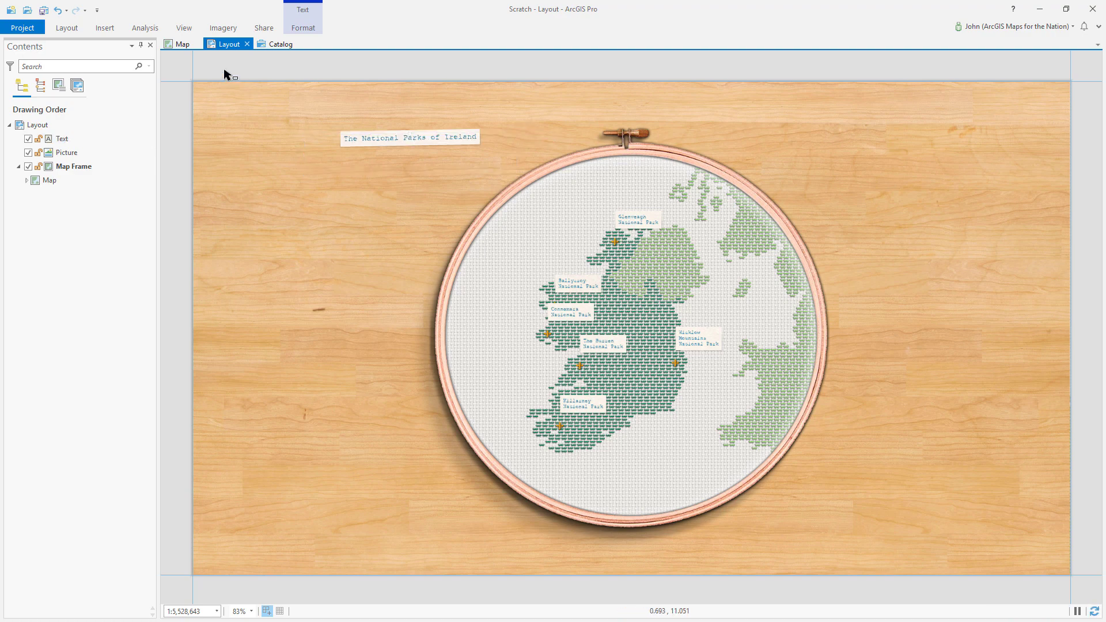
# - Export the layout as Layout.png, a 100 DPI PNG with transparent background
pyautogui.click(76, 271)
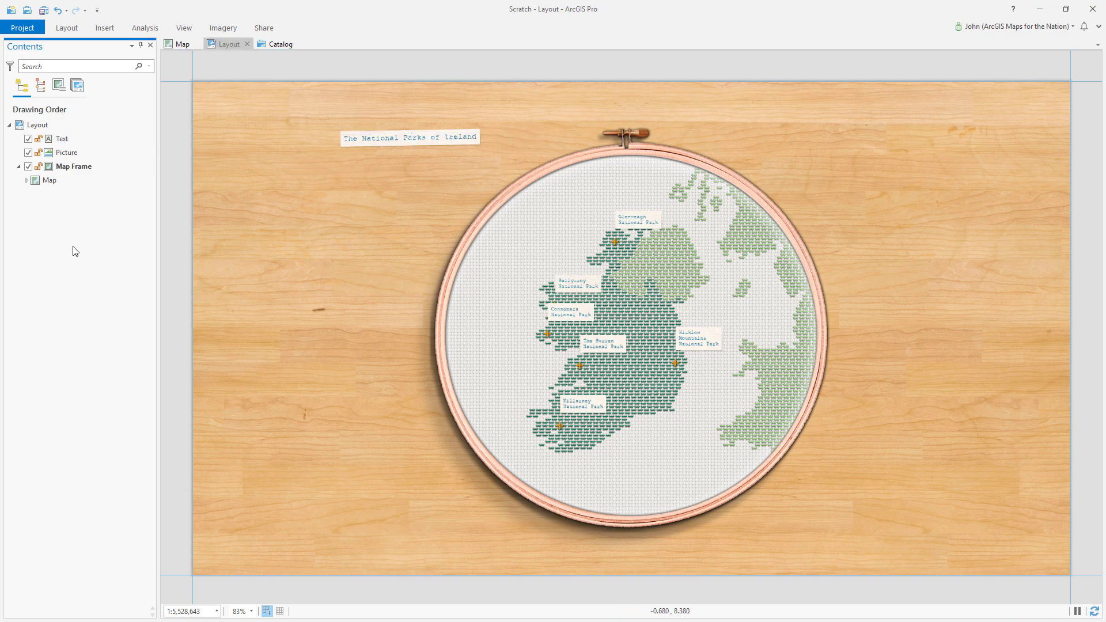
pyautogui.click(264, 28)
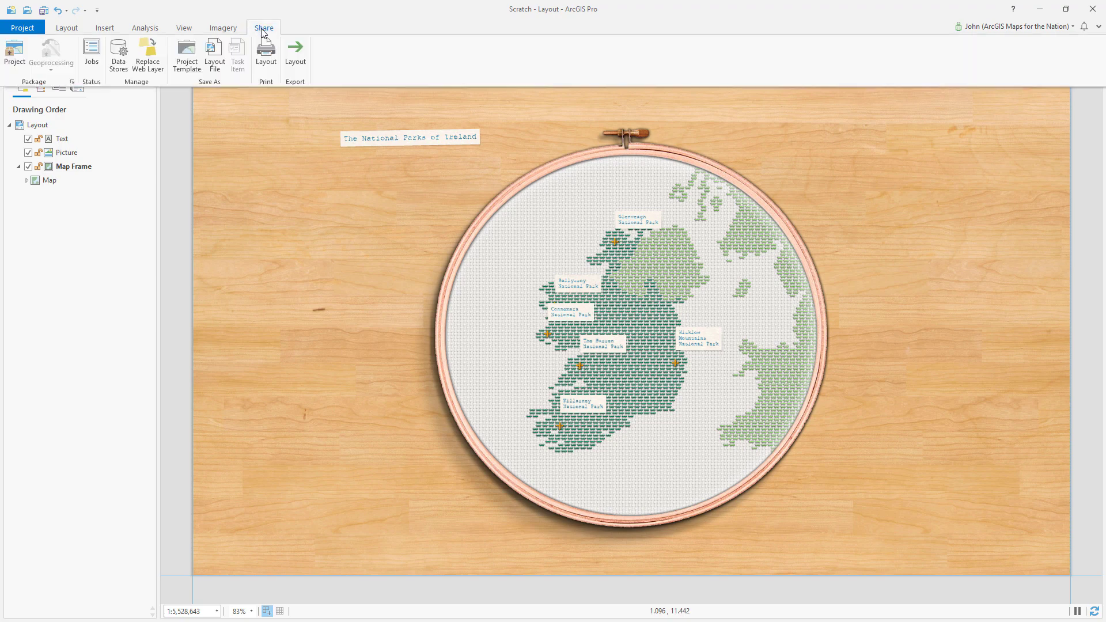
pyautogui.click(296, 53)
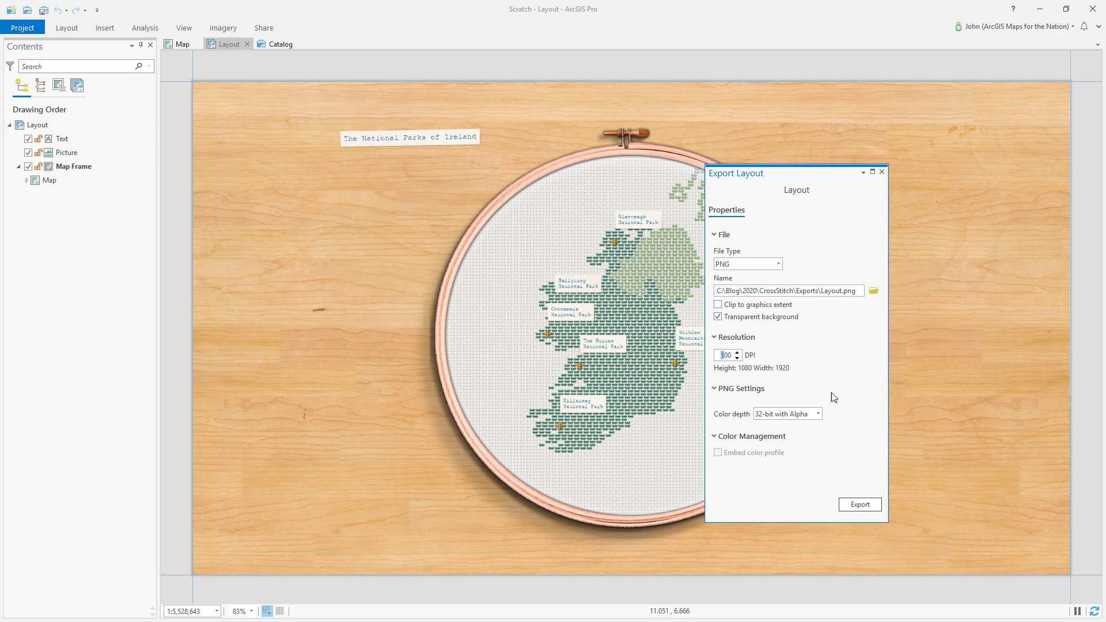
pyautogui.click(858, 506)
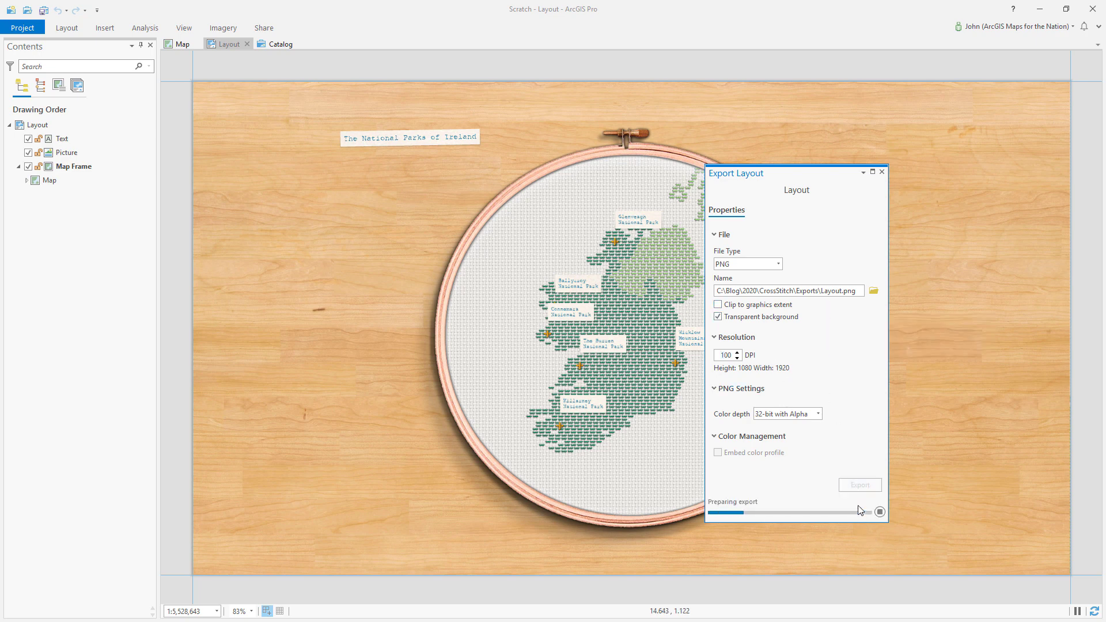